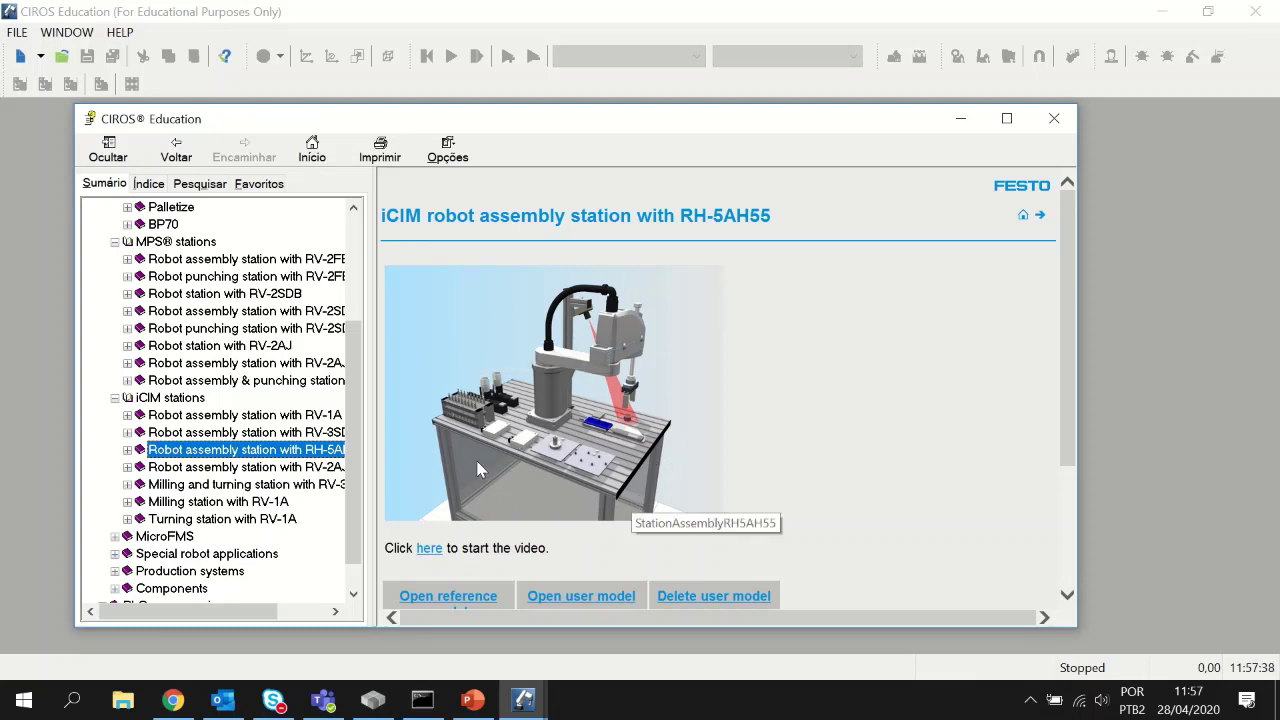
View the iCIM milling and turning station with RV-3SDB page and look through the other station entries in the help contents.
scroll(340, 460, "down", 1)
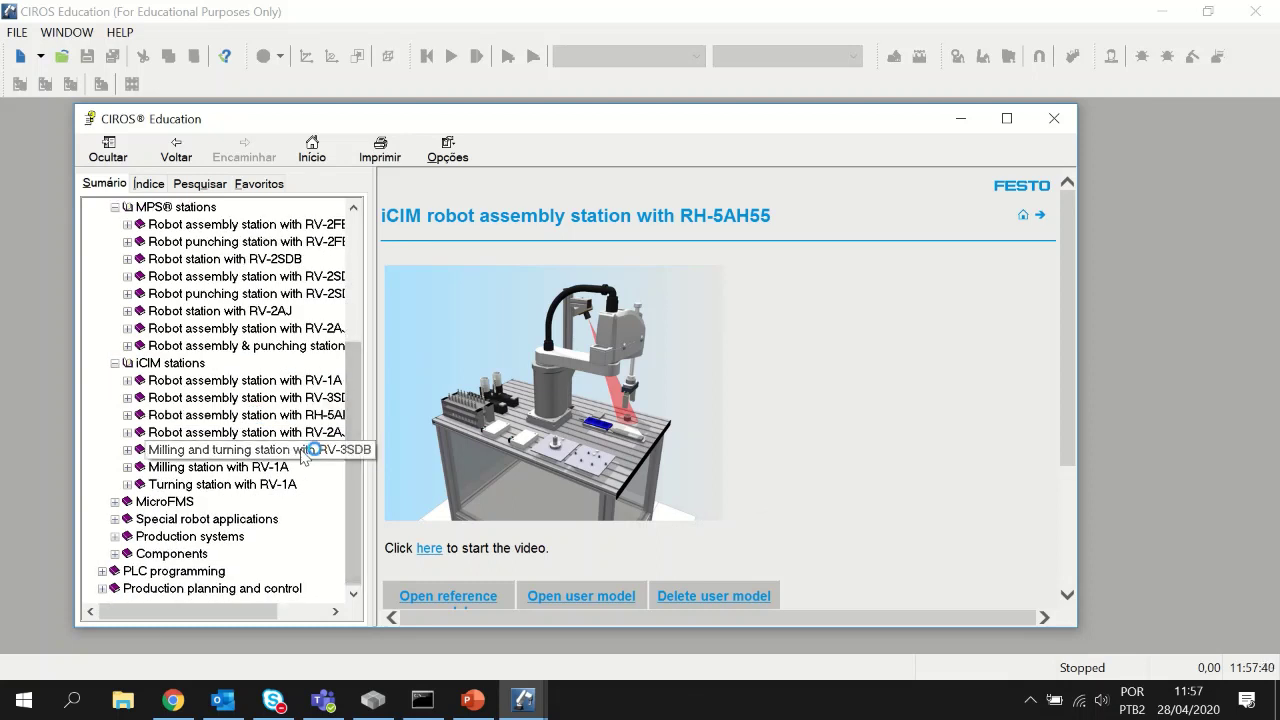
left_click(302, 452)
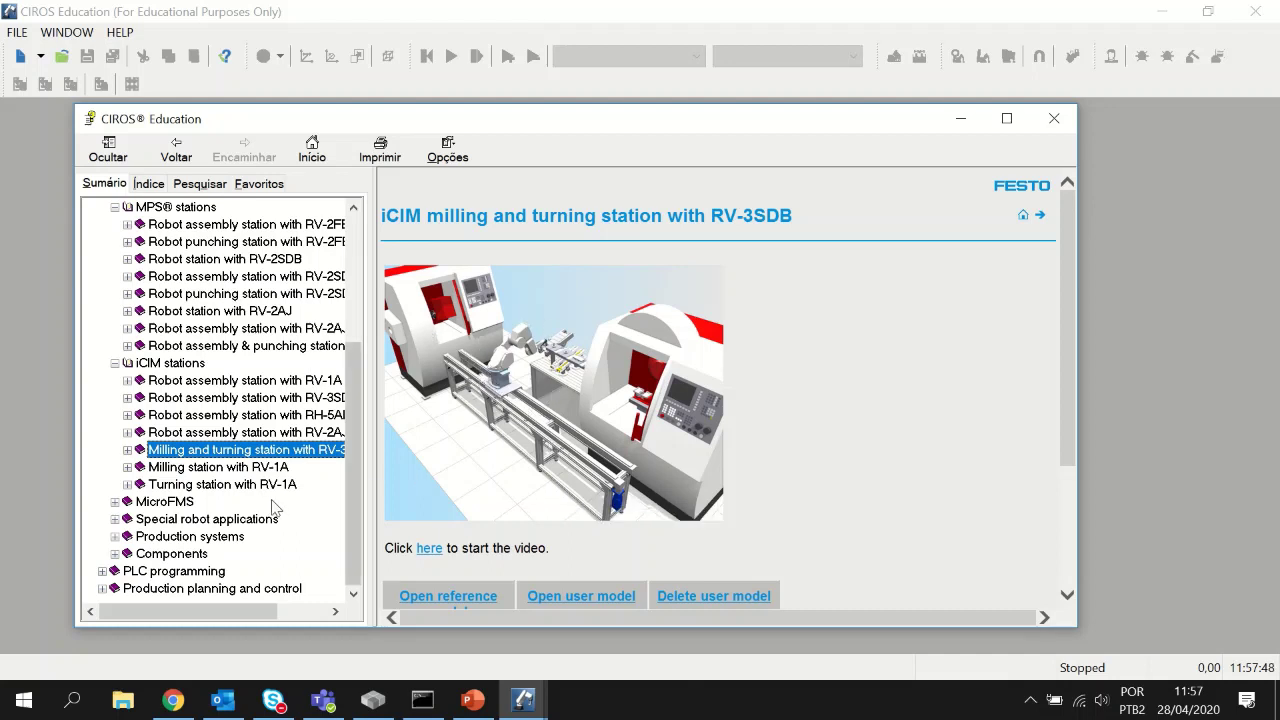
left_click(178, 502)
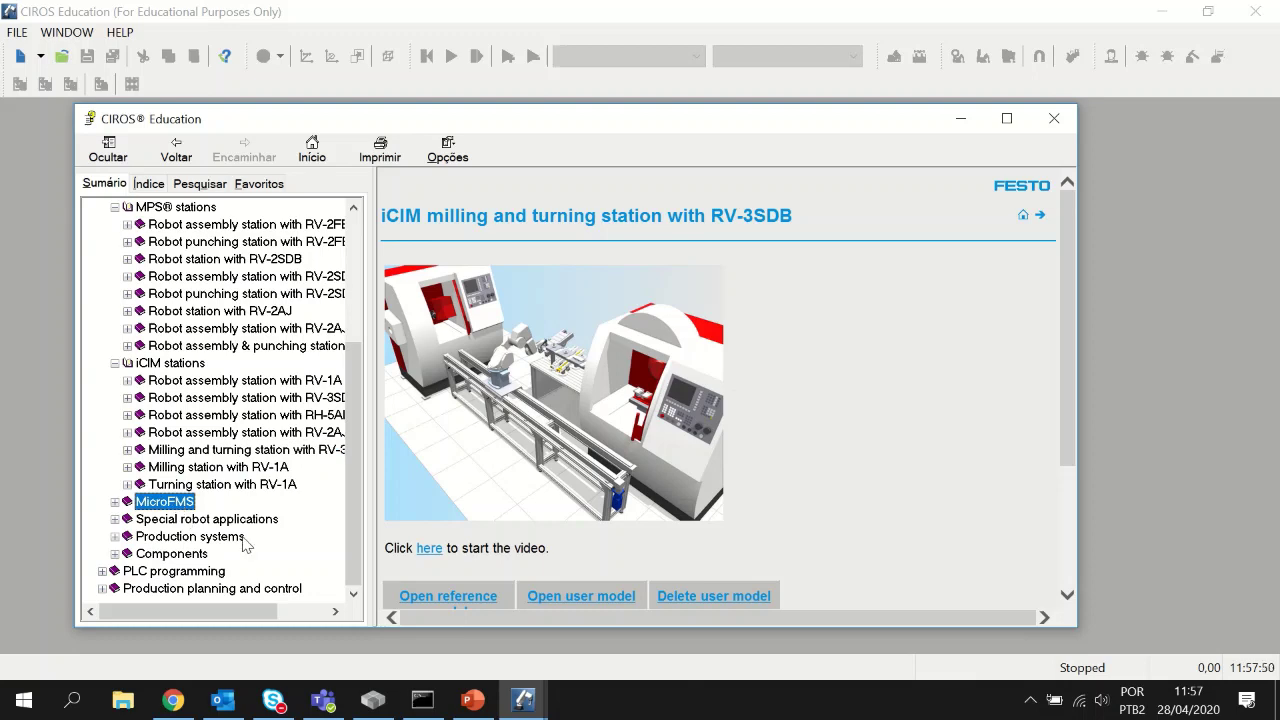
left_click_drag(354, 533, 352, 398)
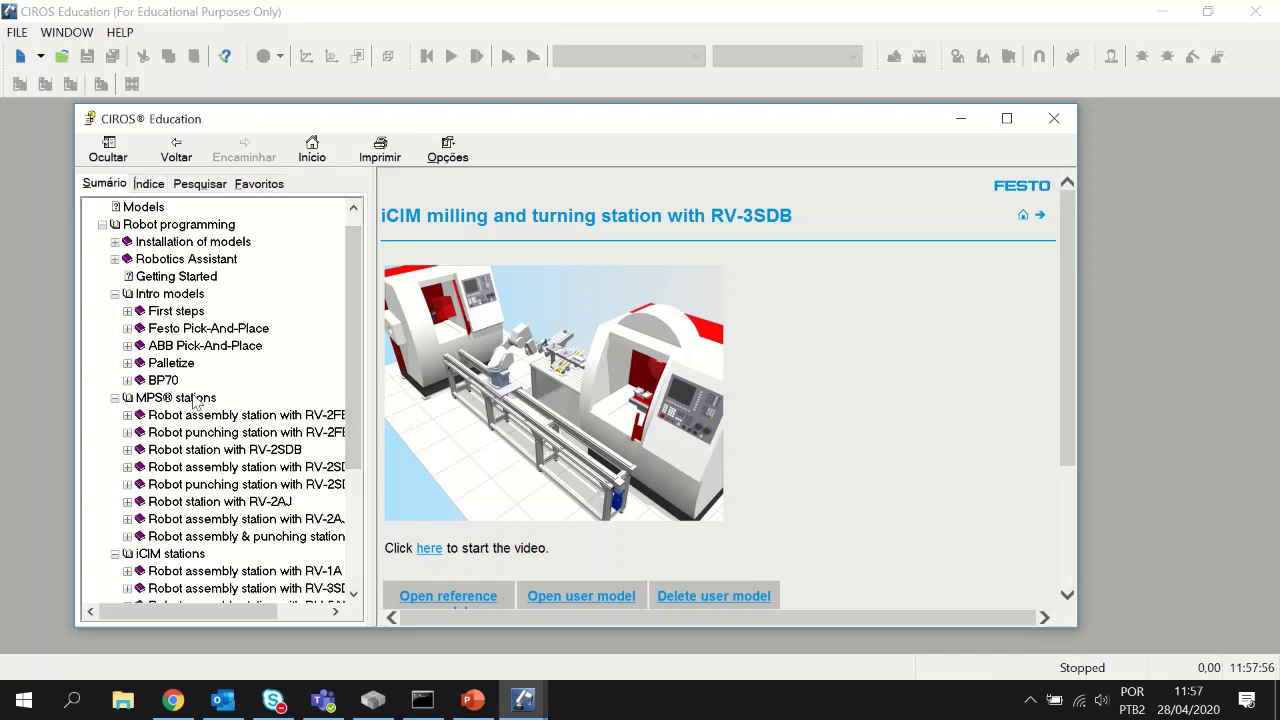
Open the Palletize model from its page under Intro models in the help, with the help window maximized.
left_click(170, 363)
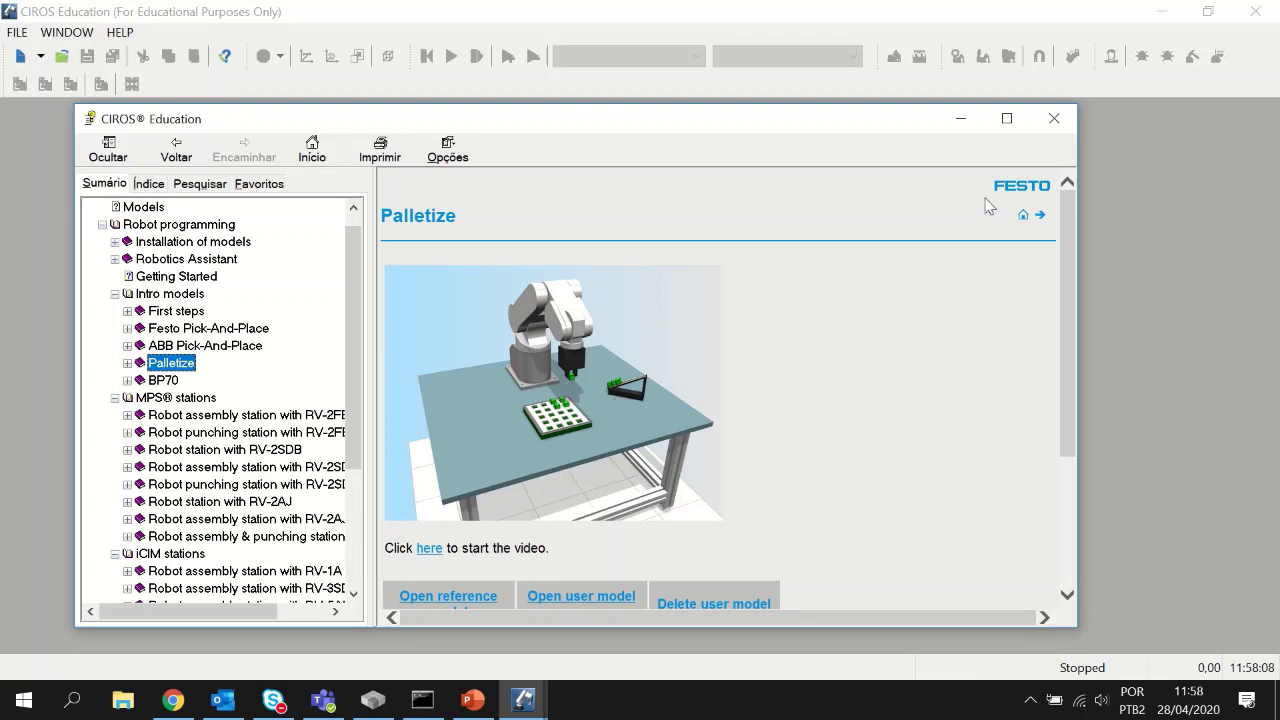
left_click(1012, 121)
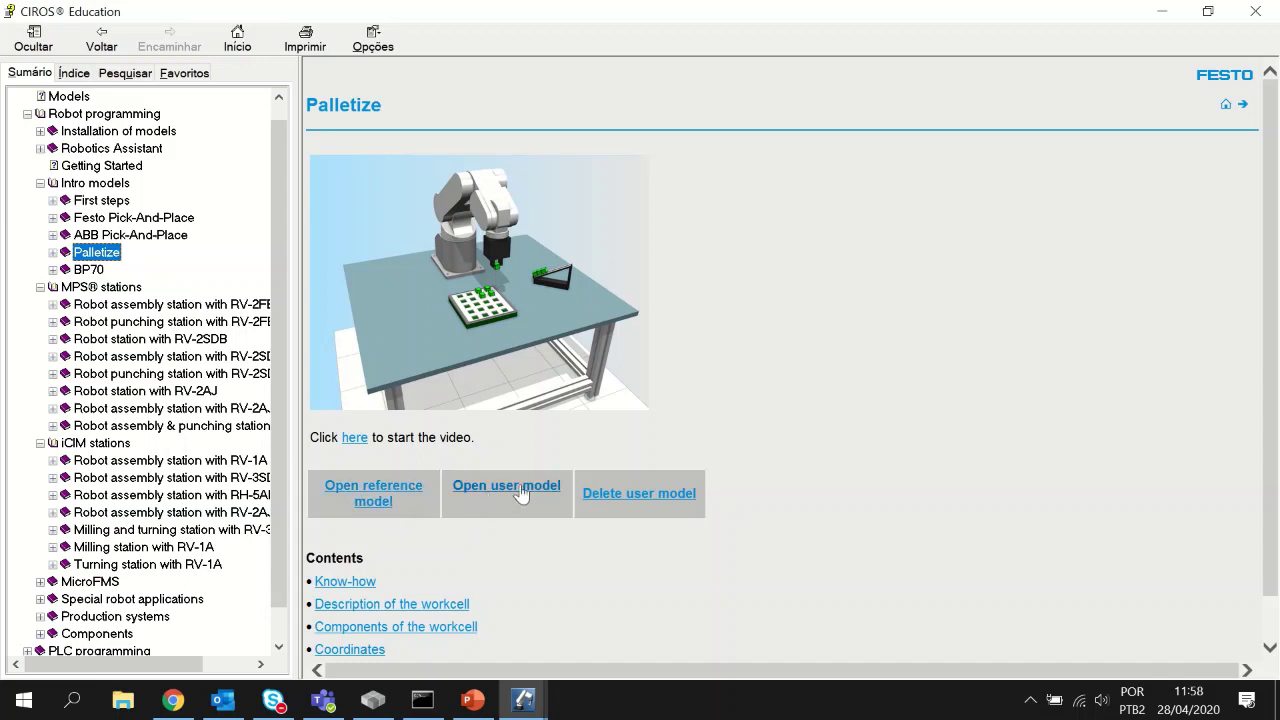
left_click(614, 500)
left_click(377, 505)
left_click(498, 494)
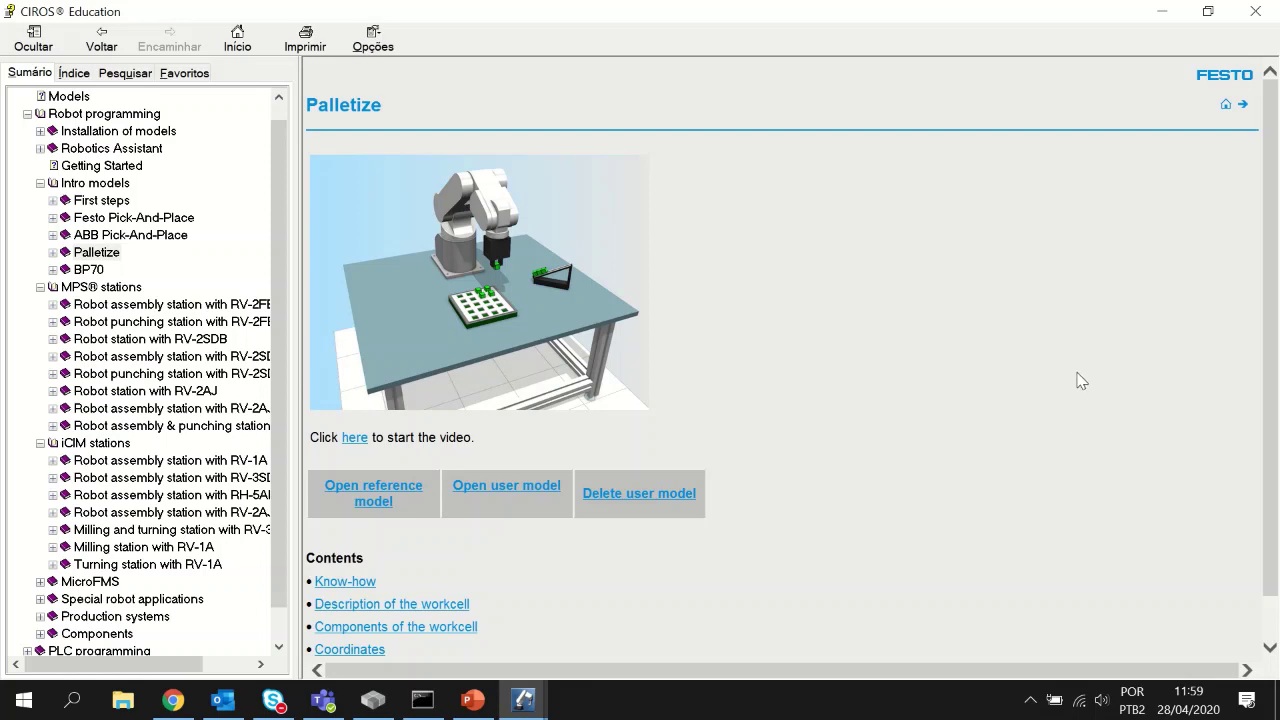
Restore the help window to its smaller size and close it to uncover the PalletAssembly workcell.
left_click(1208, 11)
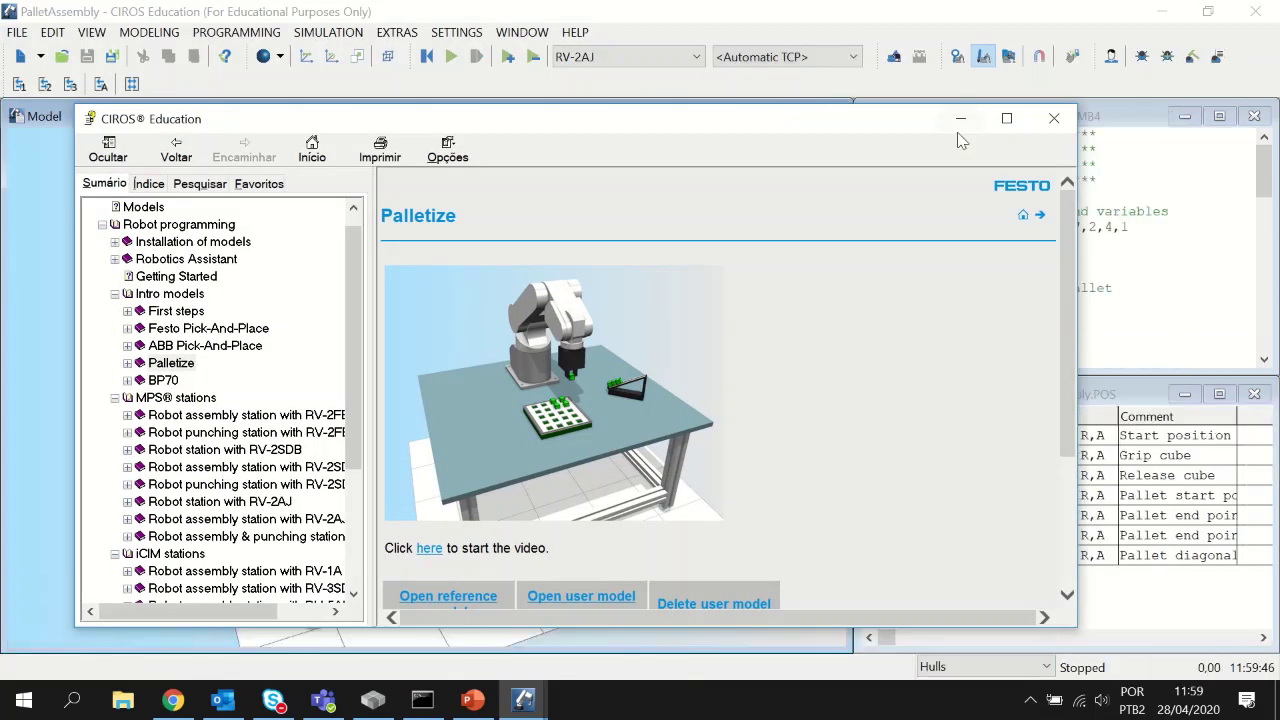
left_click_drag(897, 125, 940, 117)
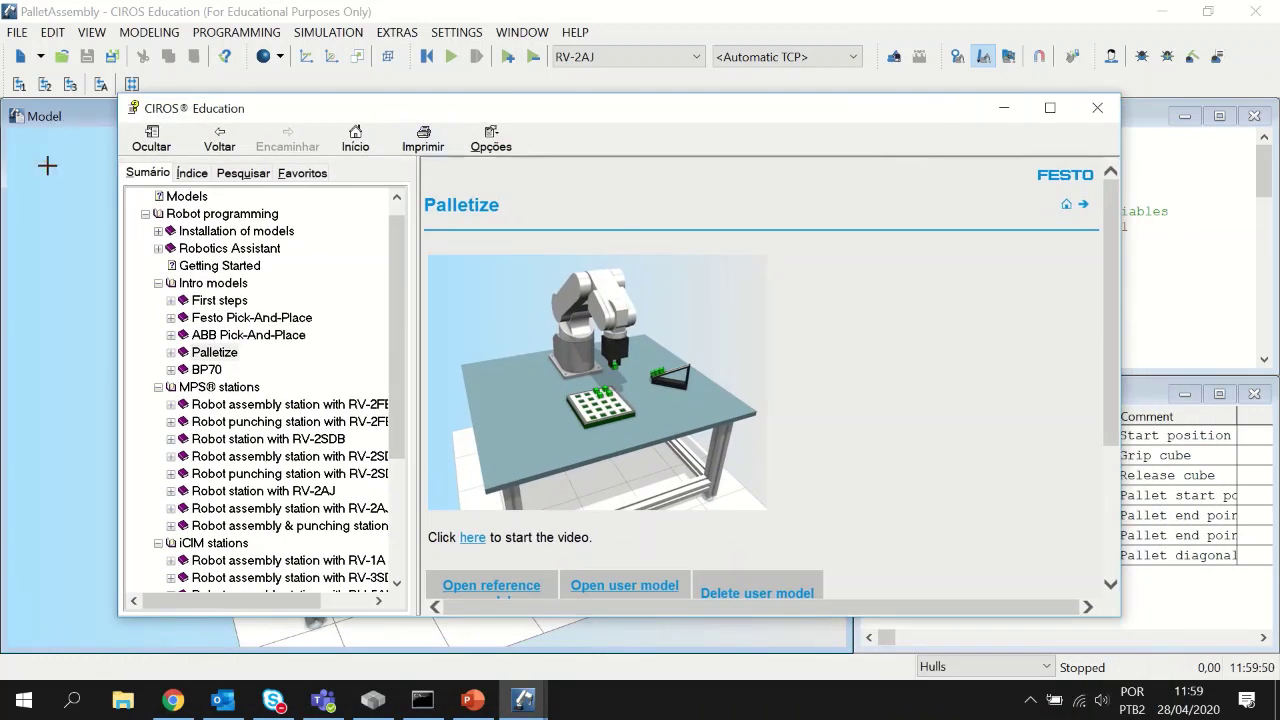
left_click(1106, 110)
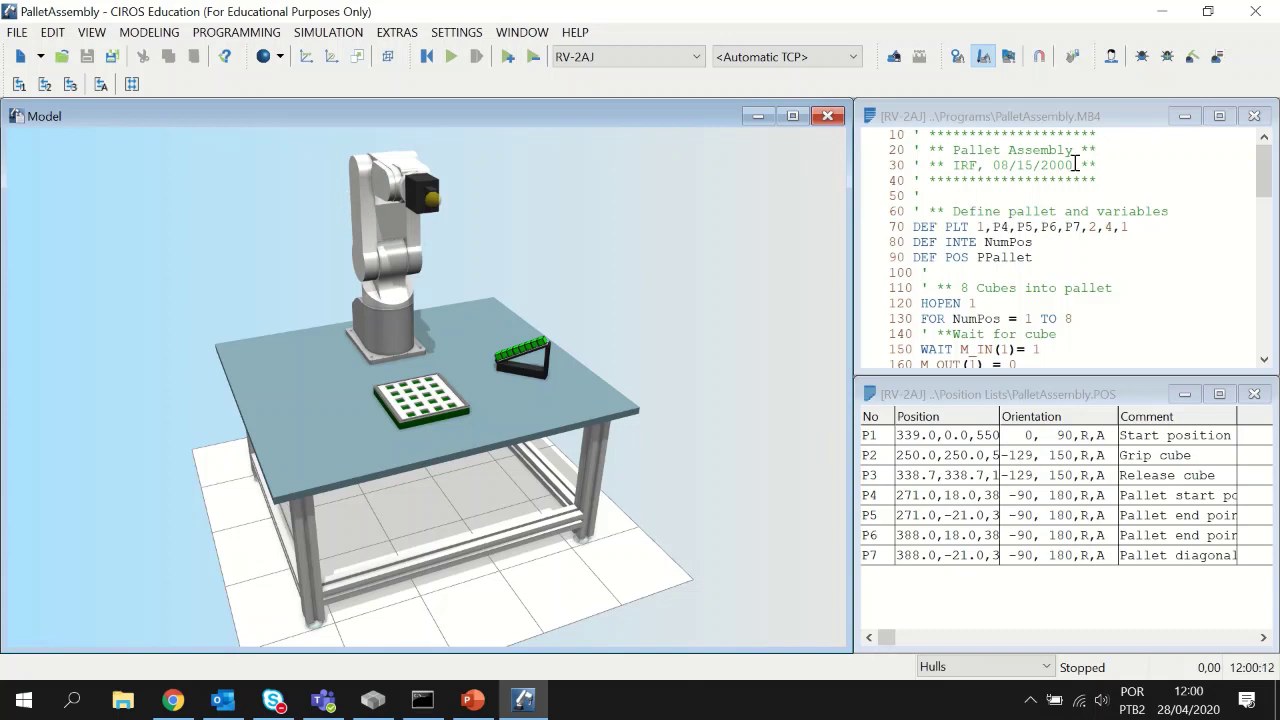
Enlarge the PalletAssembly program window downward by lowering its border with the position list.
left_click(1085, 371)
left_click_drag(1085, 371, 1108, 326)
left_click_drag(1083, 386, 1066, 428)
left_click_drag(1066, 322, 1066, 405)
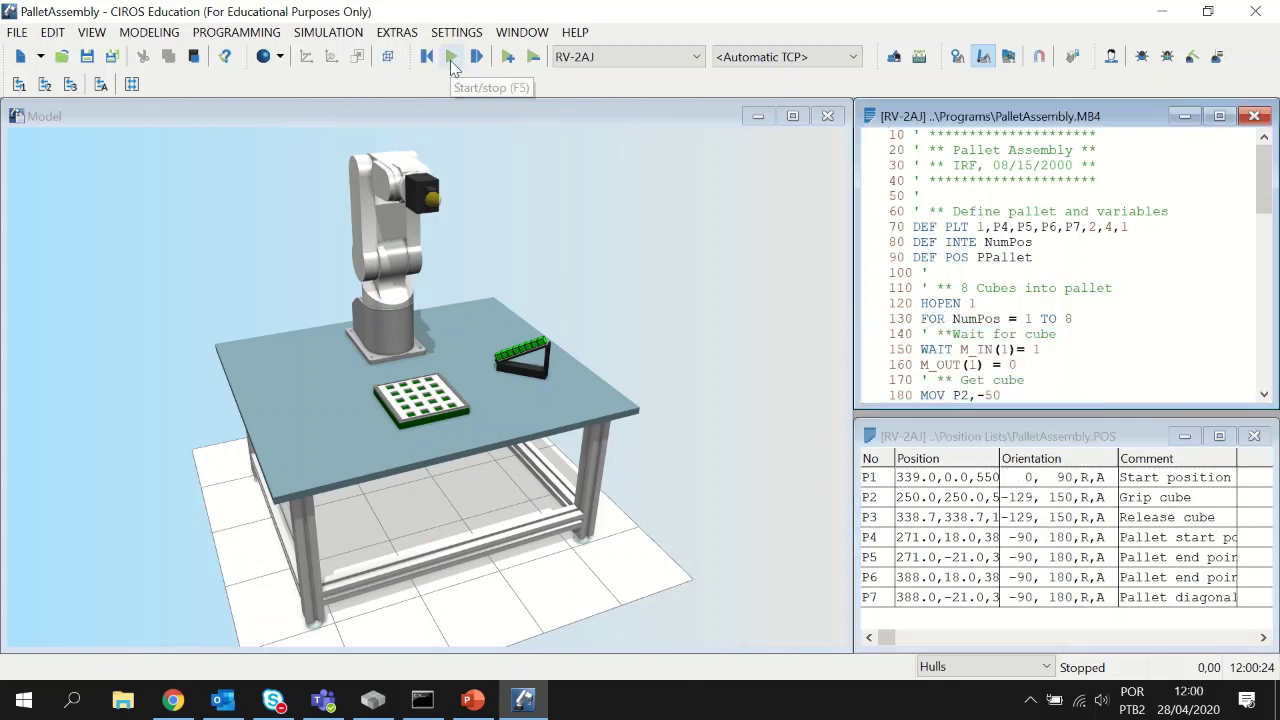
Run the pallet assembly simulation, stop it partway and reset the workcell to its initial state.
left_click(451, 54)
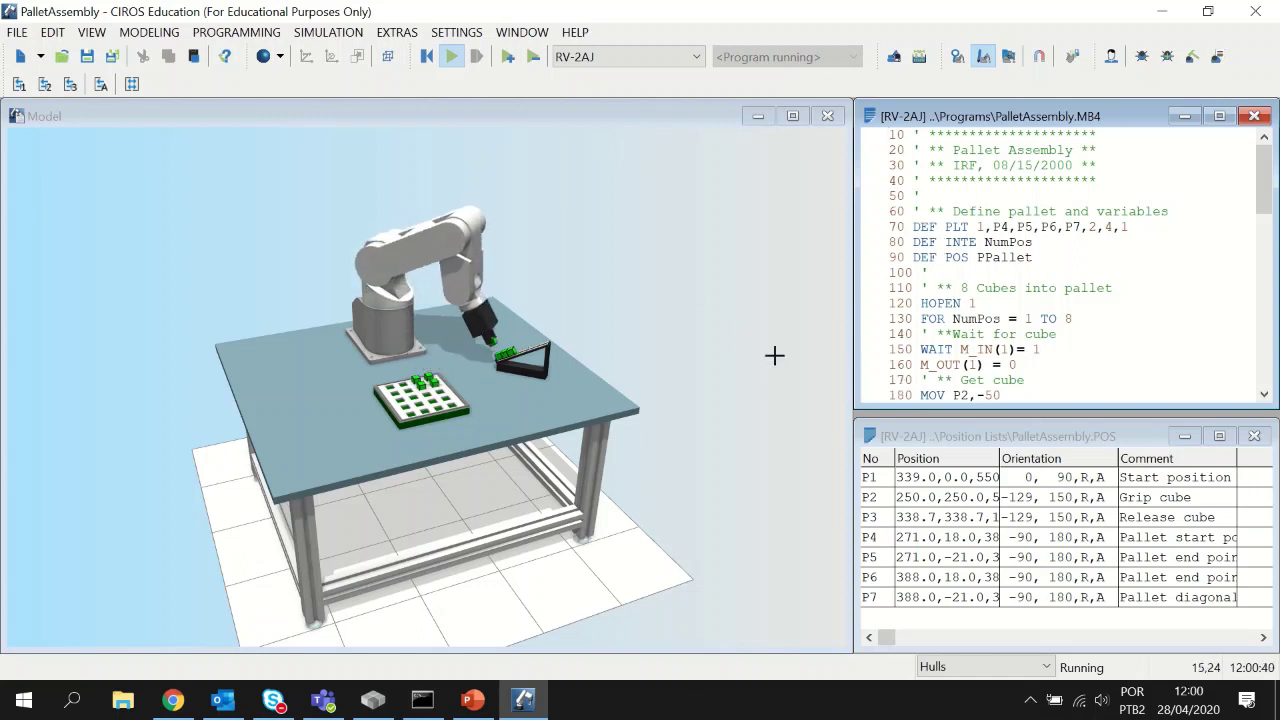
mouse_move(1258, 192)
left_mouse_down()
mouse_move(1258, 356)
mouse_move(1265, 172)
left_mouse_up()
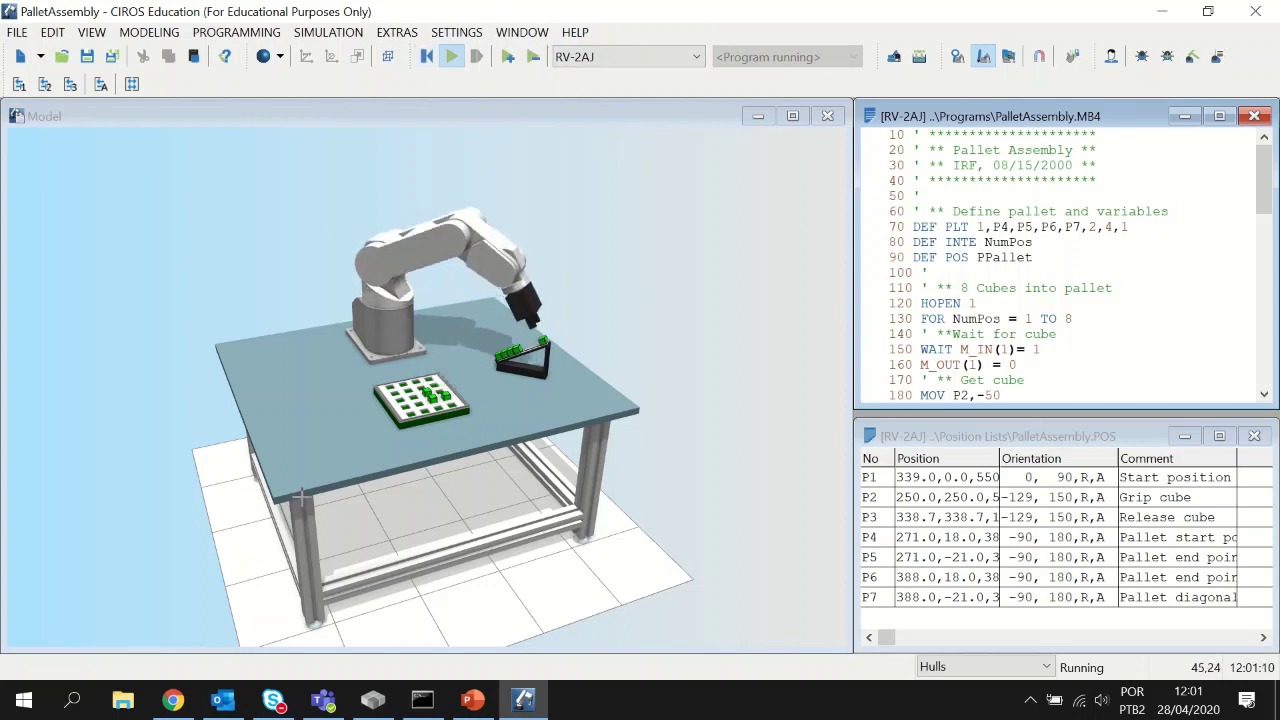
left_click(455, 58)
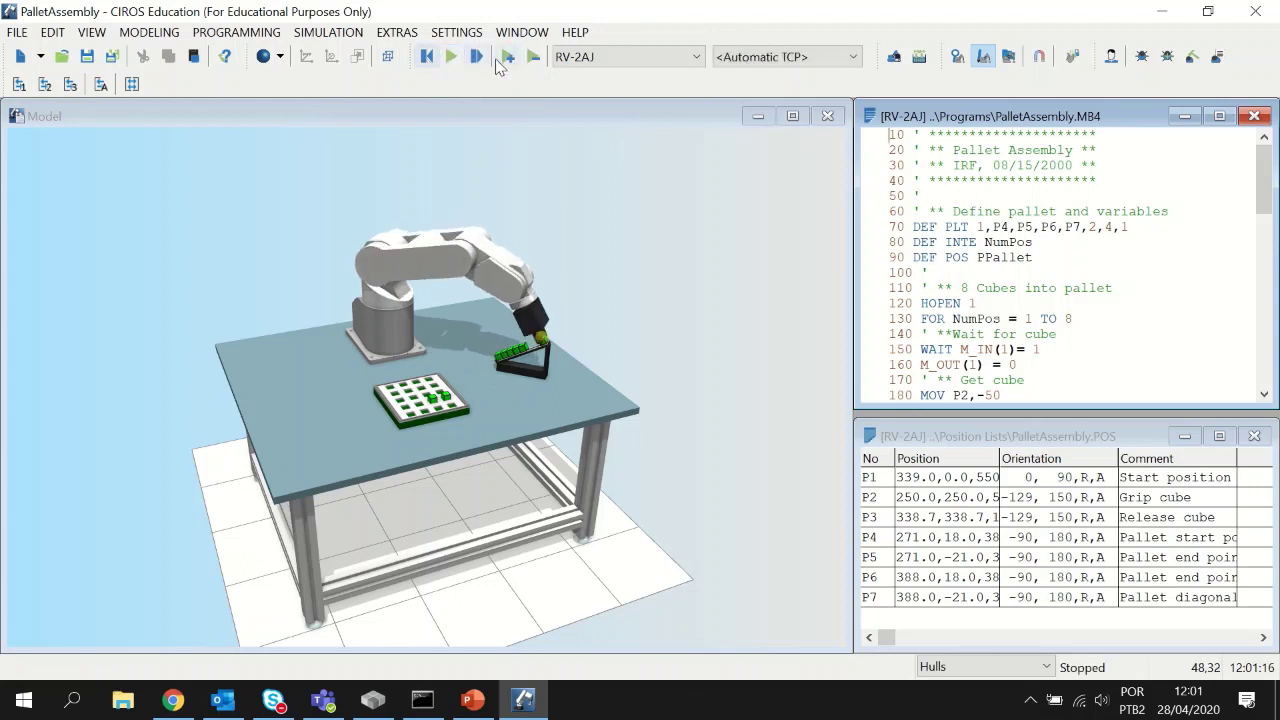
left_click(427, 58)
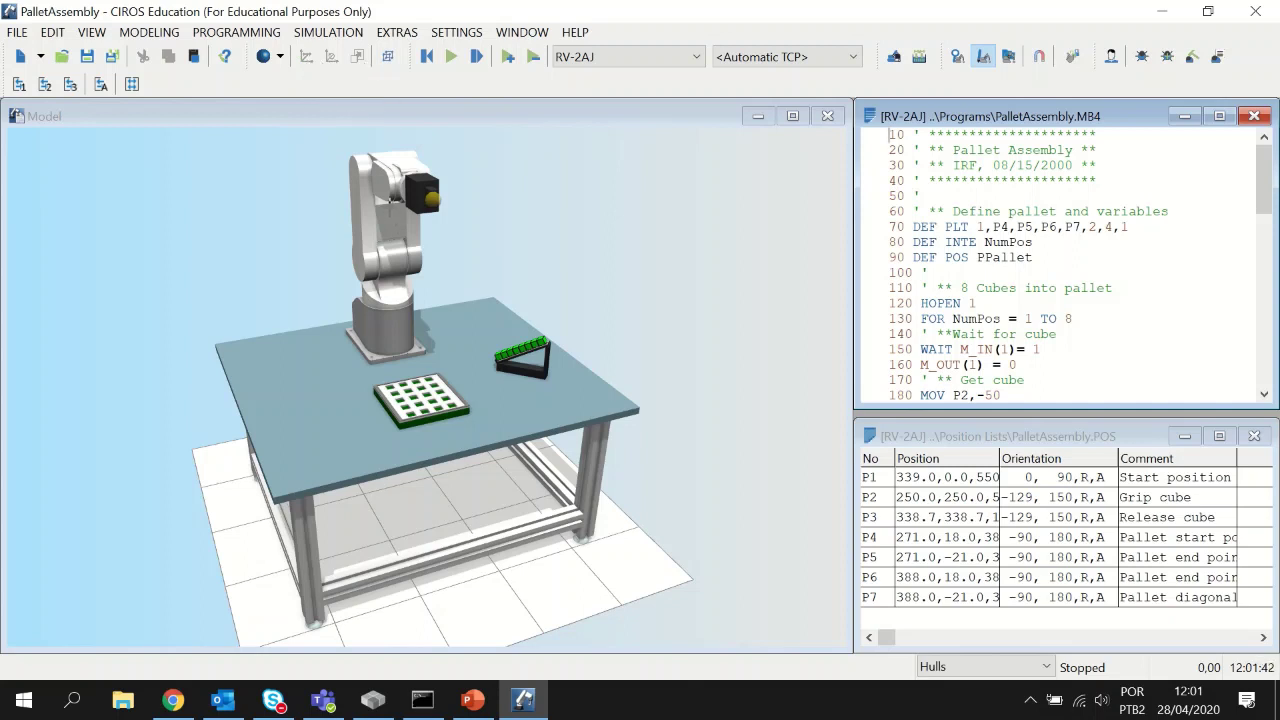
Select individual hulls of the robot arm in the 3D model, ending with the long side cover of the upper arm.
left_click(370, 229)
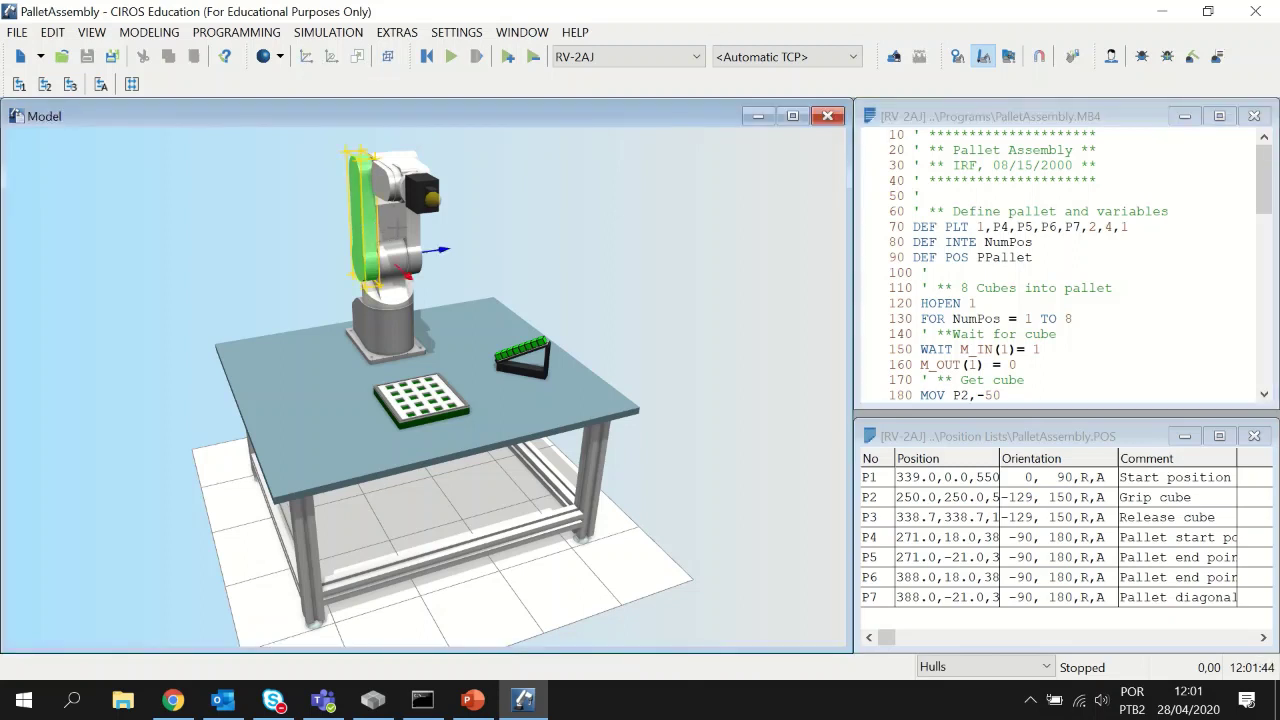
left_click(403, 228)
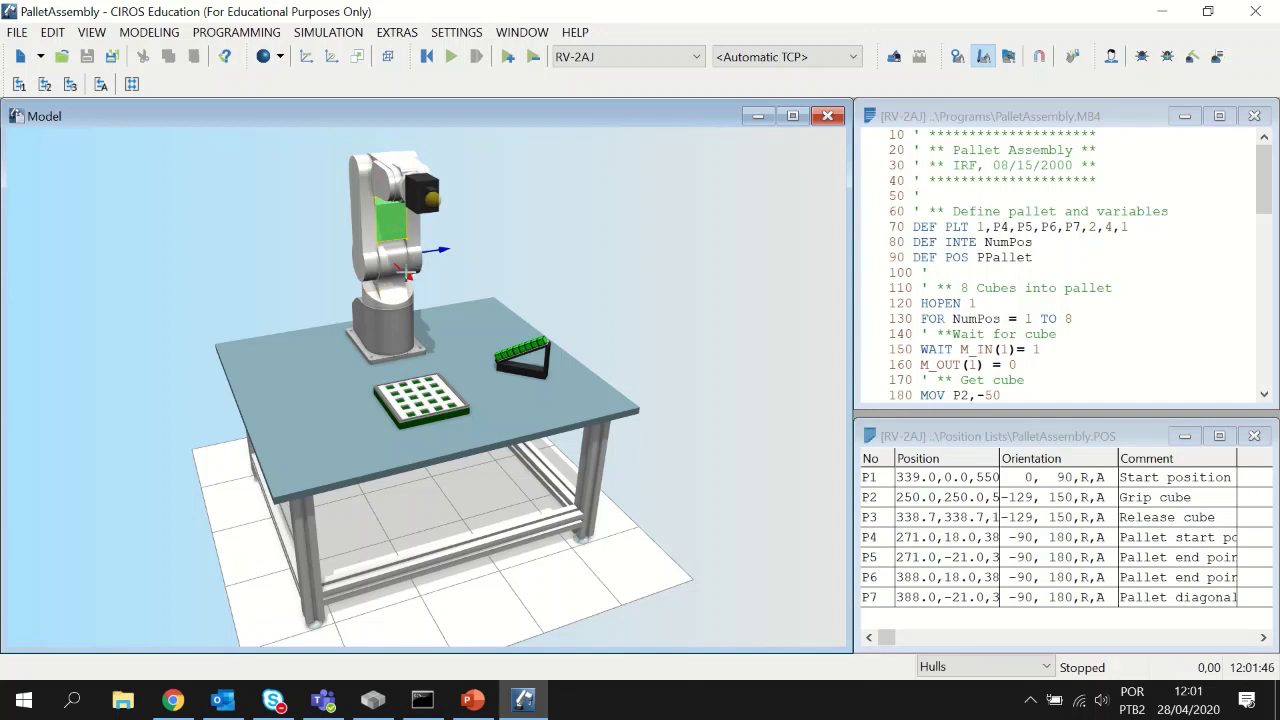
left_click(367, 237)
left_click(362, 230)
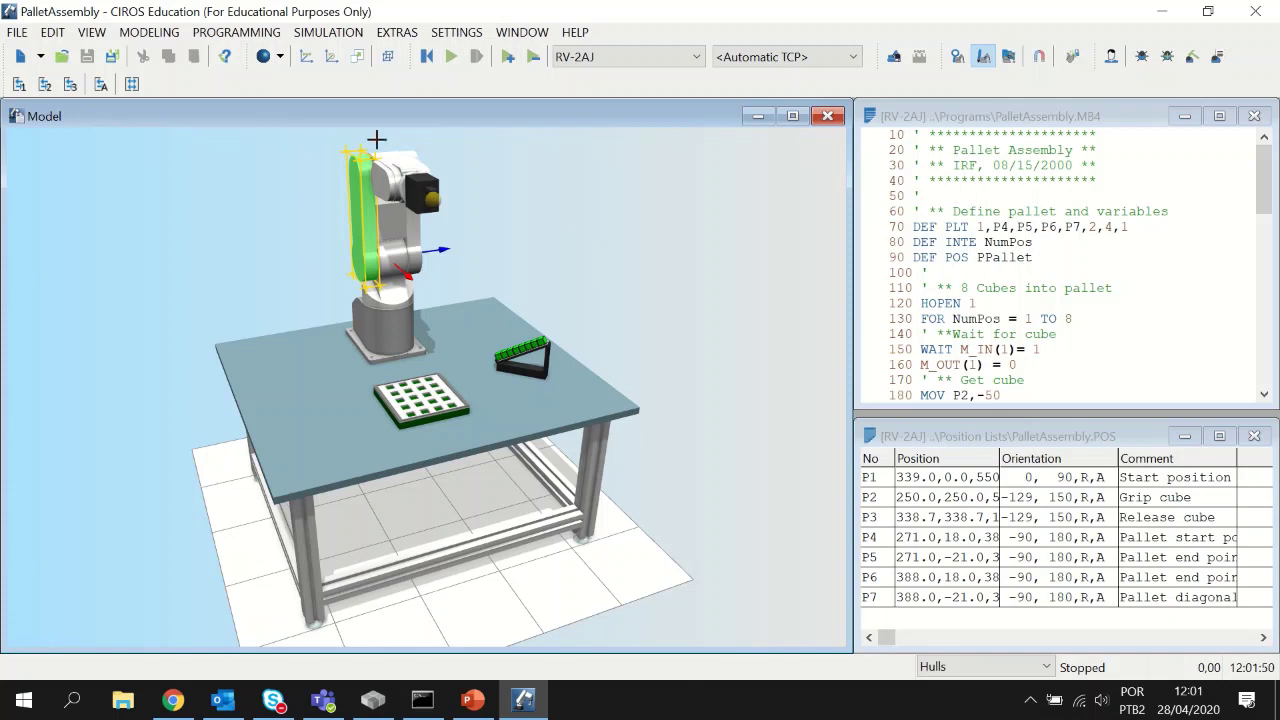
Clear the hull selection on the robot arm and turn off object selection in the model.
left_click(985, 60)
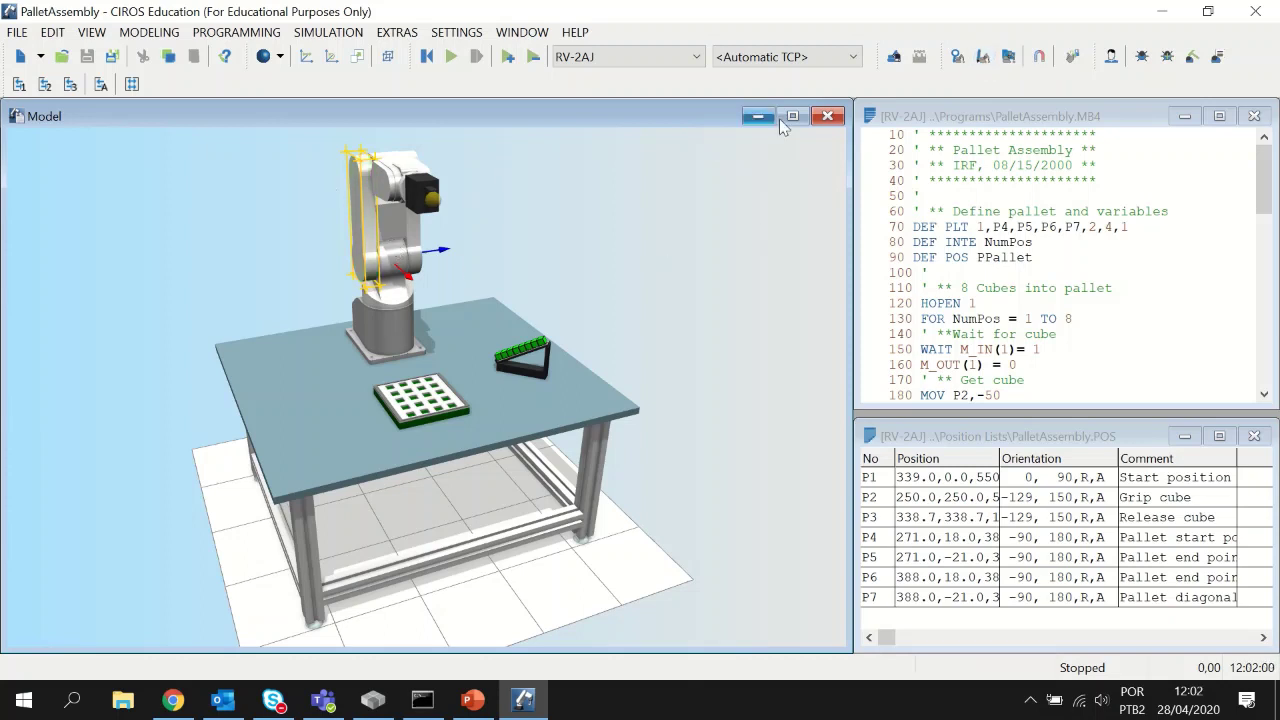
left_click(986, 58)
left_click(617, 205)
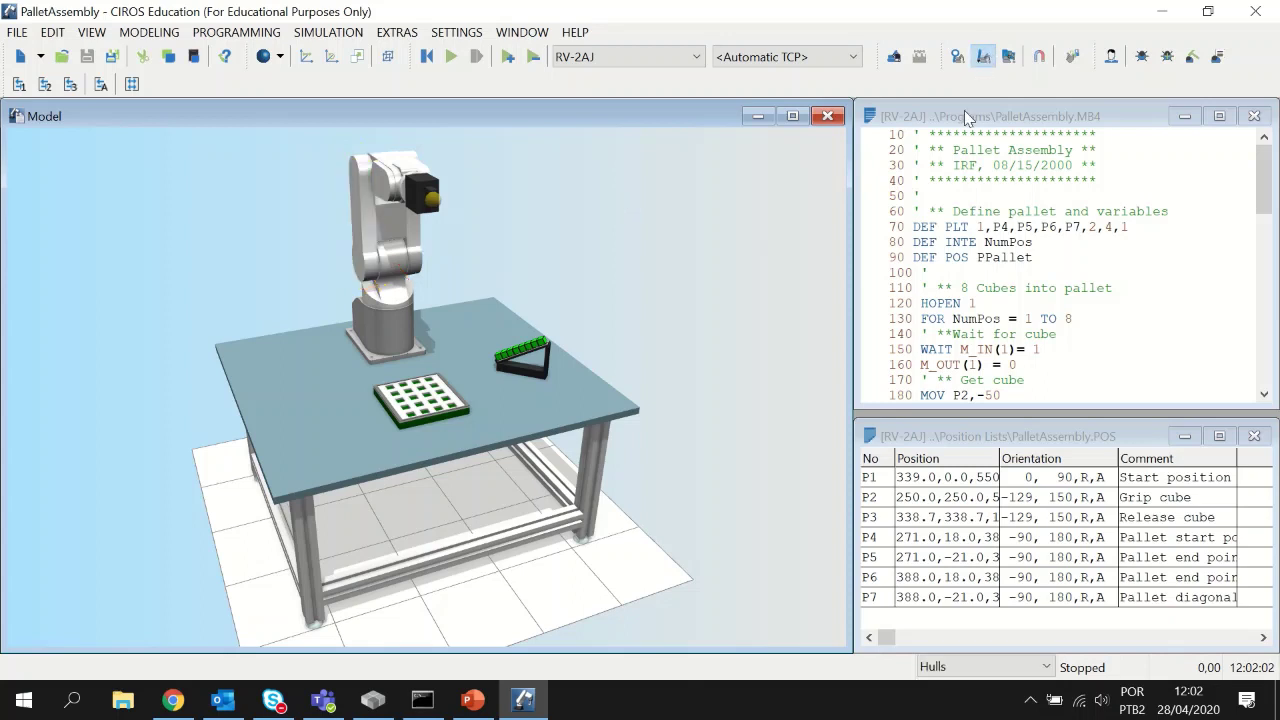
left_click(986, 58)
Rotate and pan the 3D model view to examine the robot, pallet and cube feeder from several angles.
left_click_drag(507, 296, 478, 445)
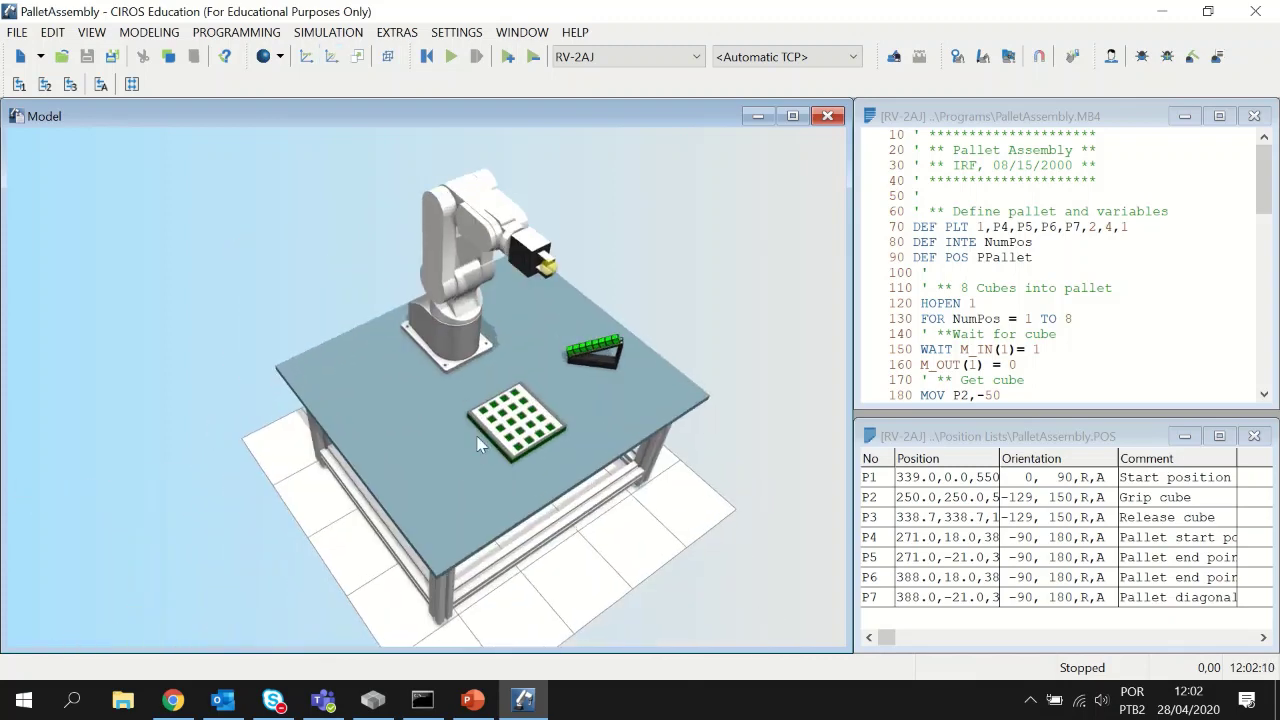
left_click(331, 58)
left_click_drag(455, 359, 460, 272)
left_click_drag(348, 372, 401, 418)
left_click_drag(540, 395, 400, 323)
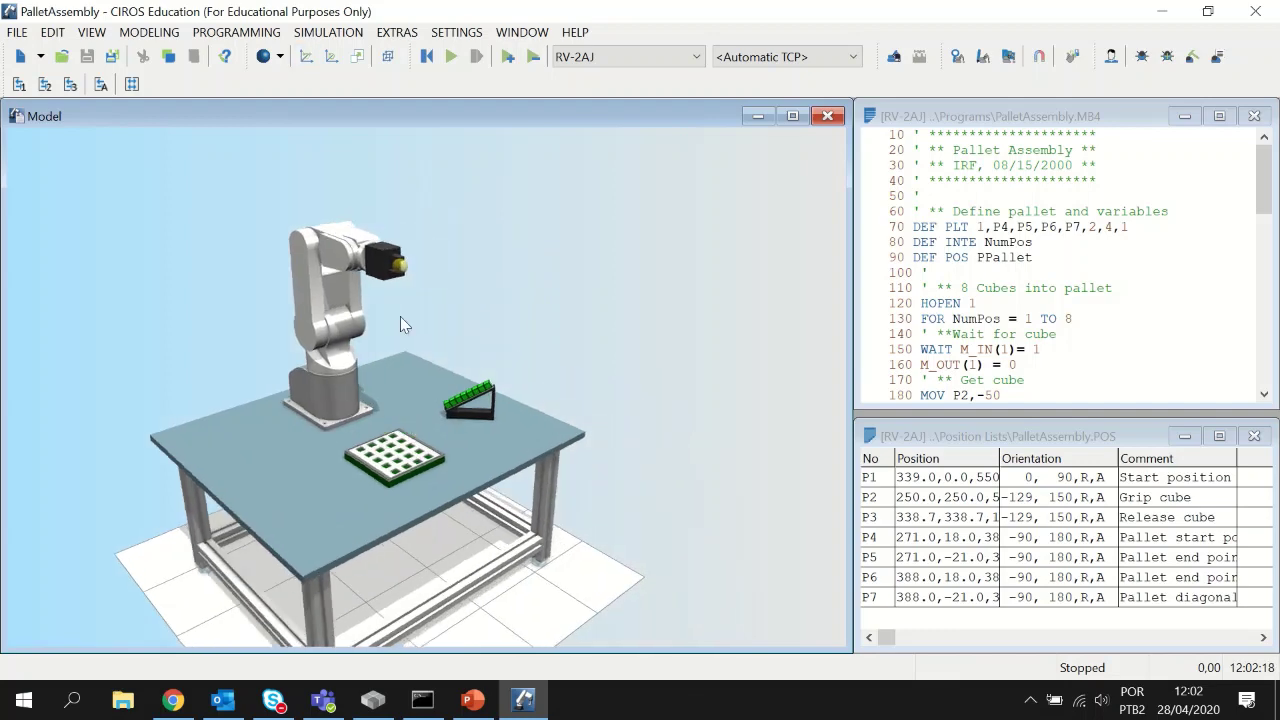
left_click_drag(507, 395, 637, 325, "shift")
left_click_drag(444, 360, 430, 320, "ctrl")
Zoom in on the workcell and shift the view to frame the robot arm, pallet and cube feeder closely.
left_click(363, 60)
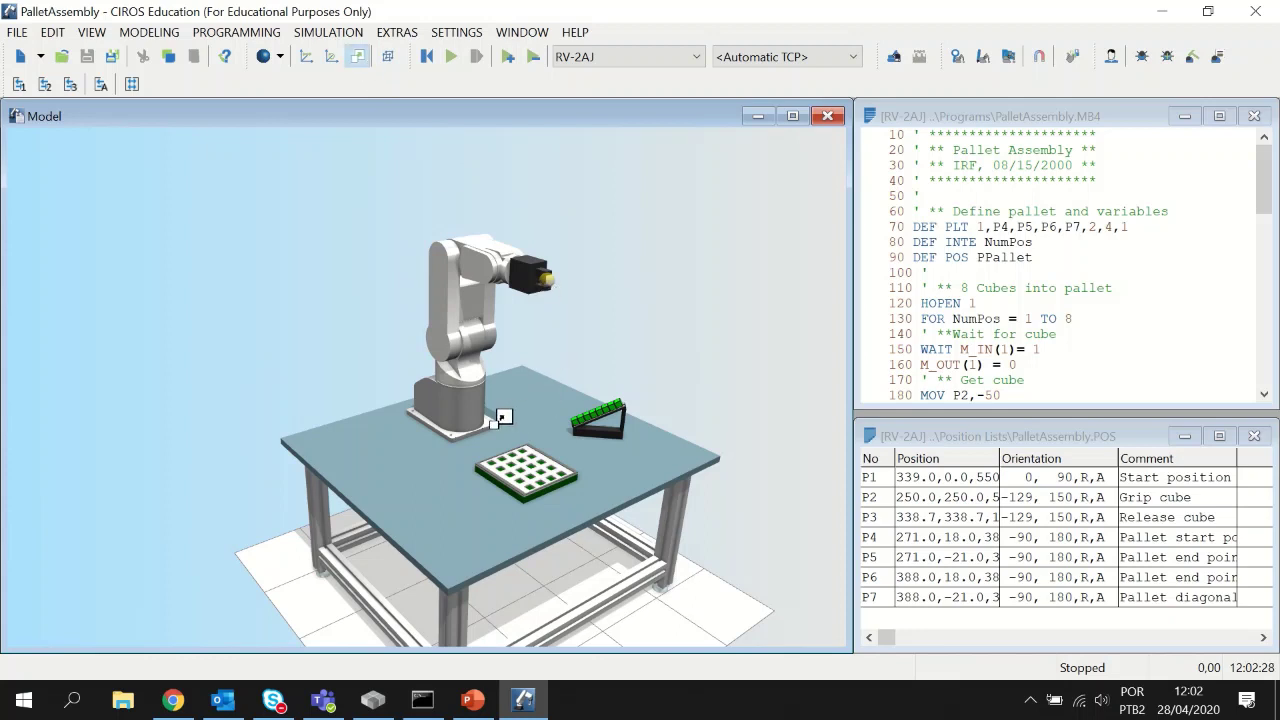
left_click_drag(486, 423, 478, 398)
left_click(392, 57)
scroll(488, 414, "up", 5)
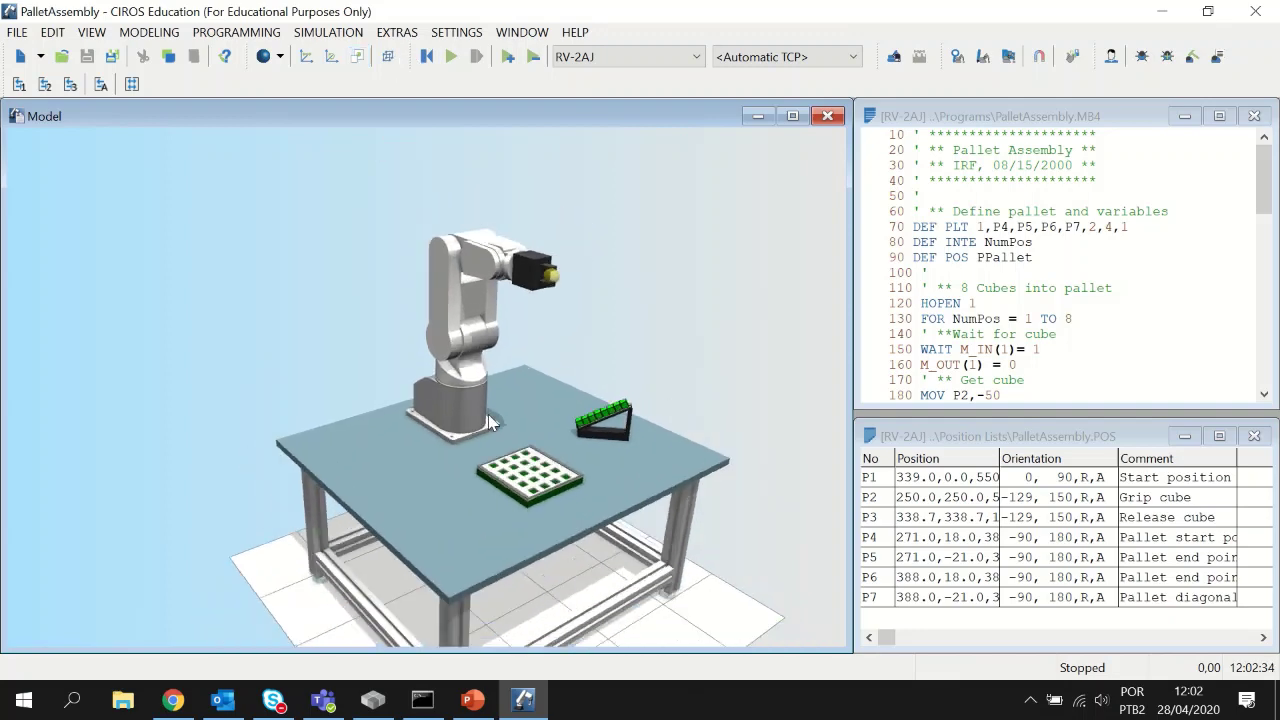
scroll(488, 414, "down", 2)
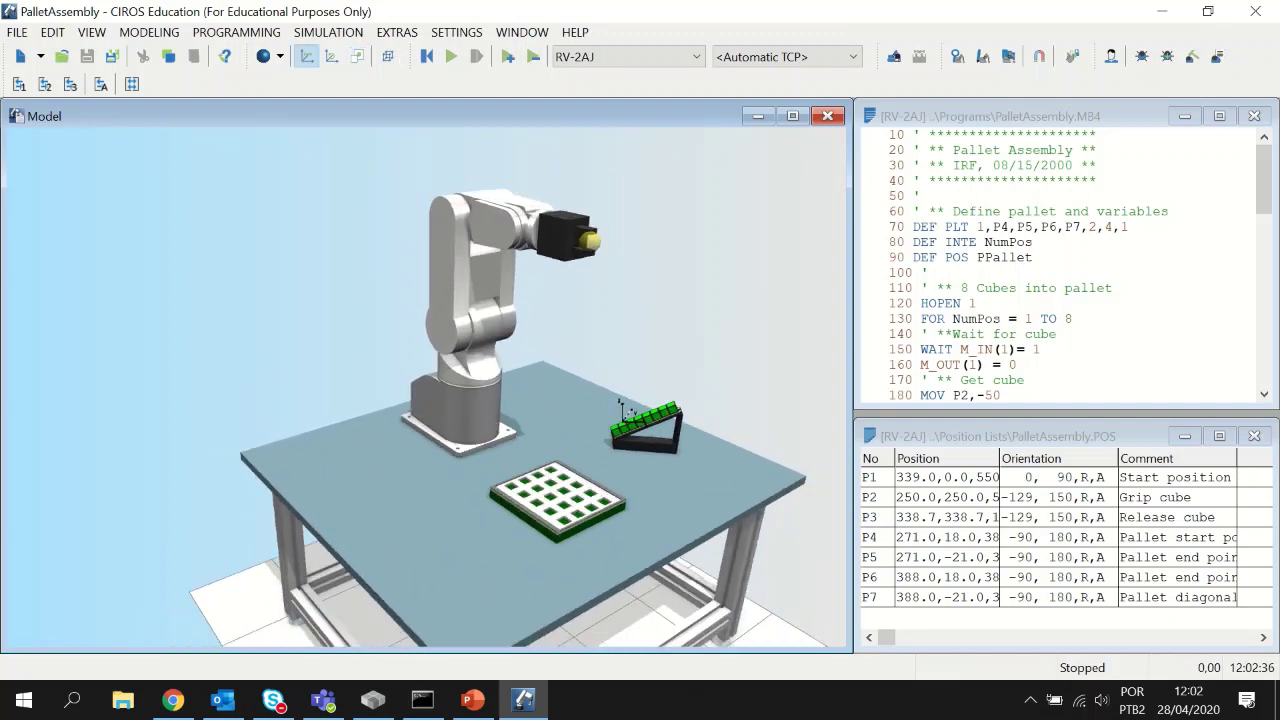
scroll(600, 420, "down", 2)
right_click_drag(598, 430, 520, 425)
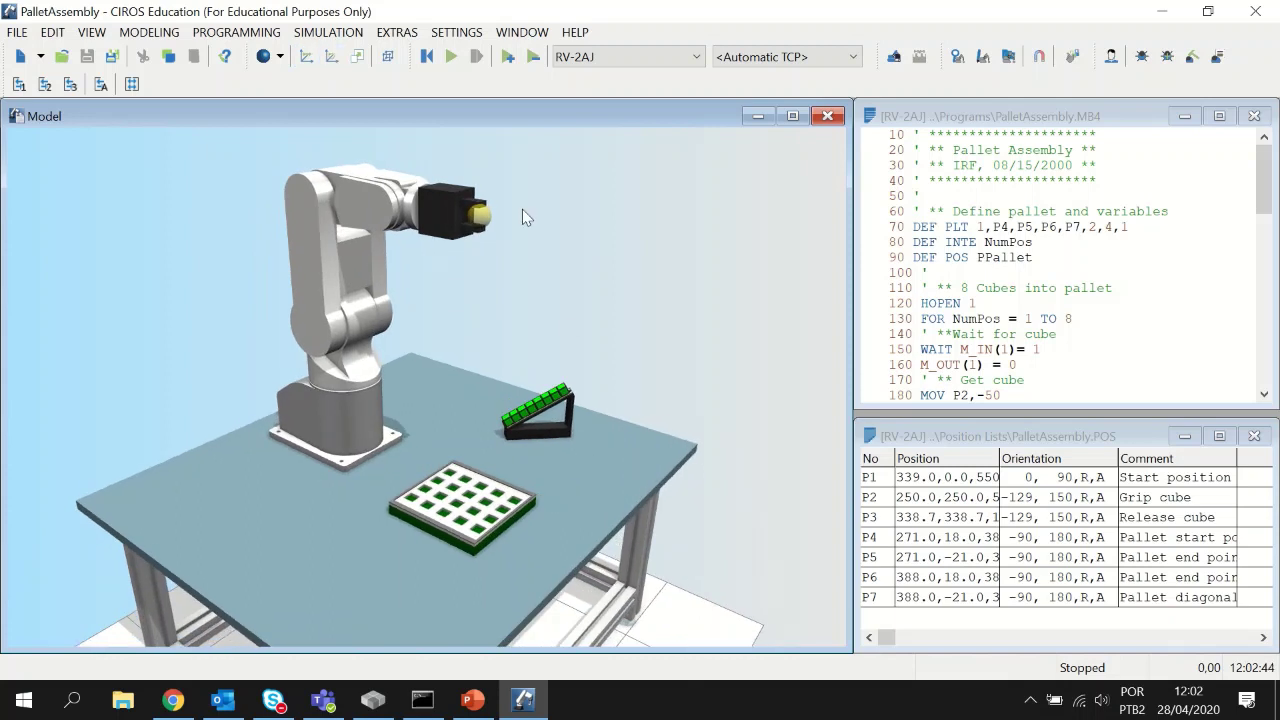
Set the model's rendering to Simple and examine the workcell from a slightly different angle.
left_click(281, 60)
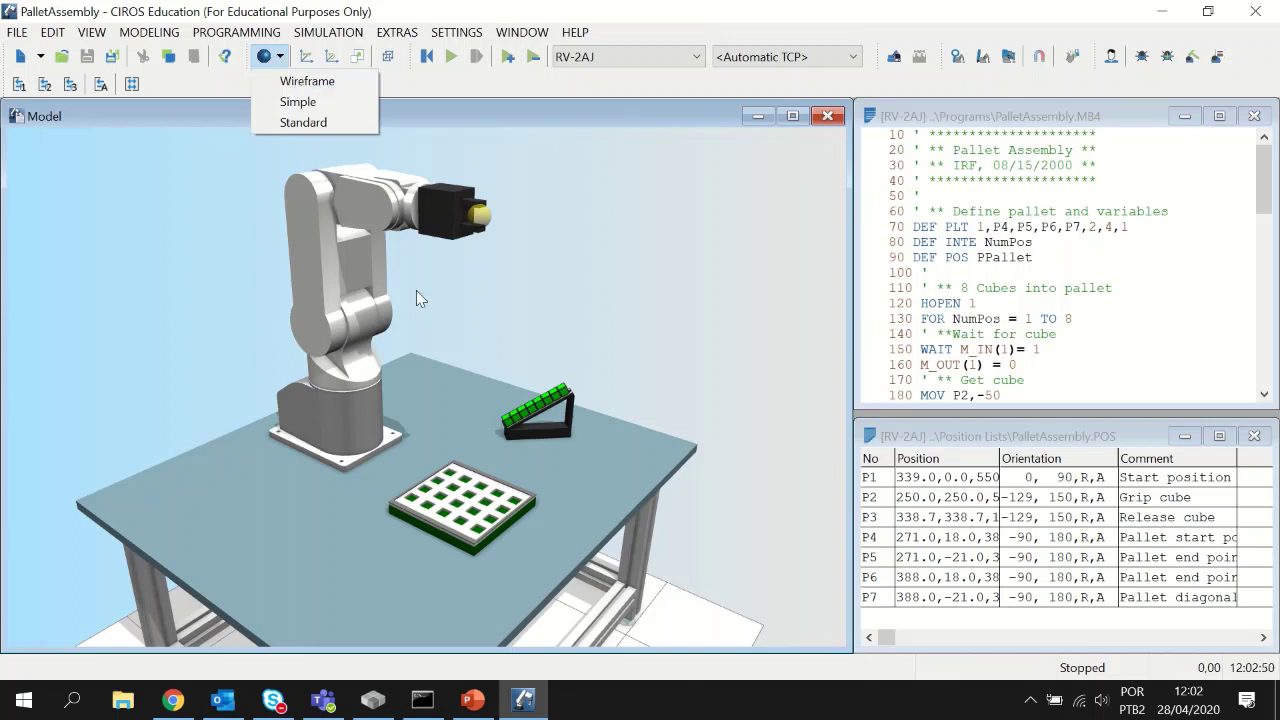
left_click(431, 400)
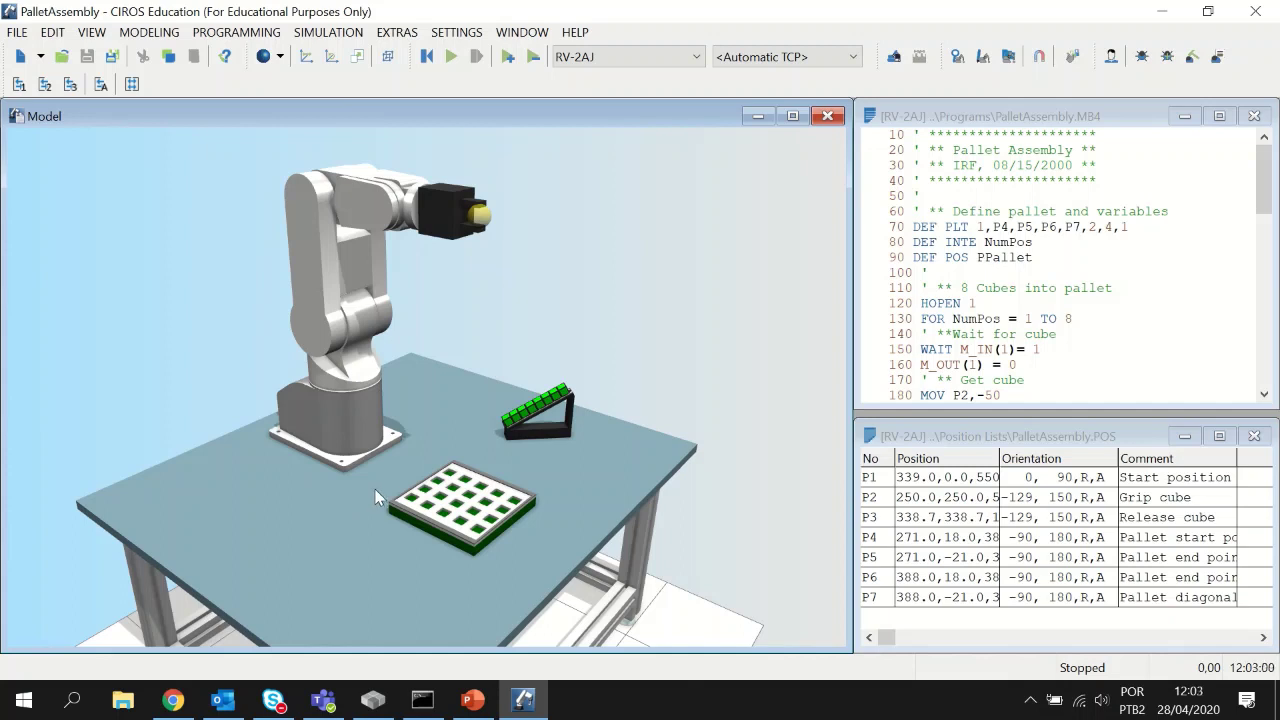
left_click(281, 57)
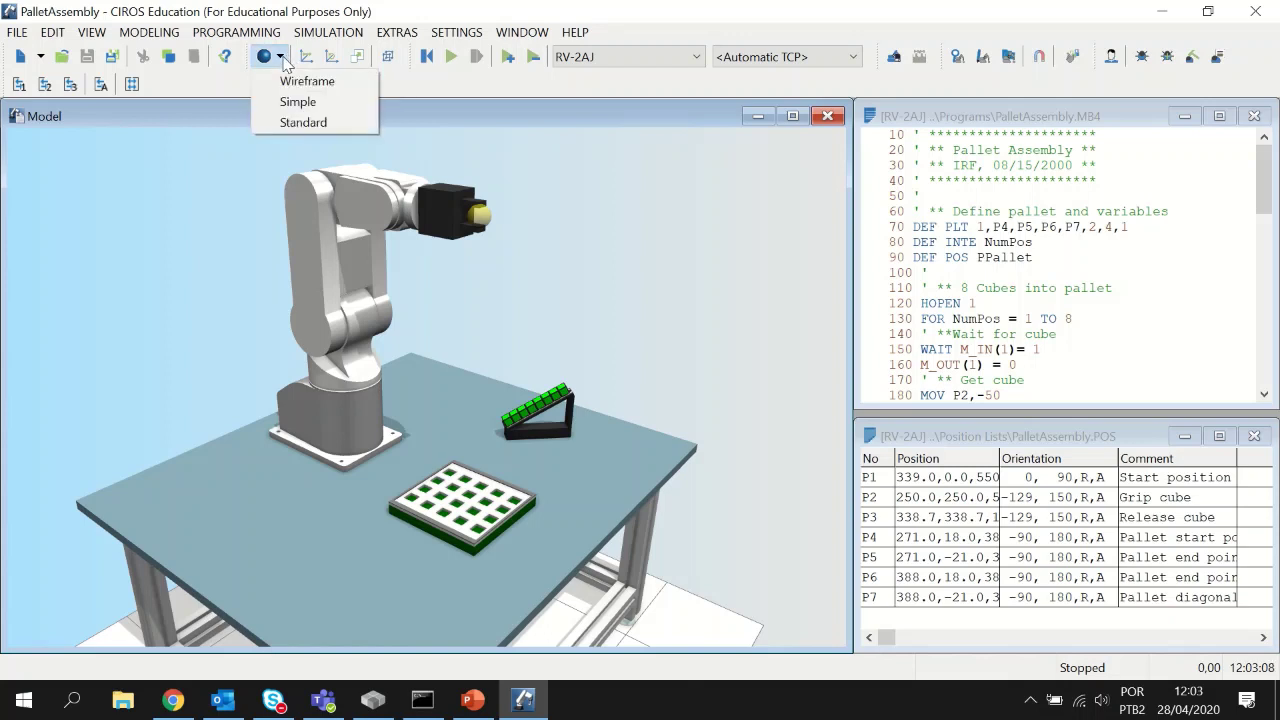
left_click(316, 104)
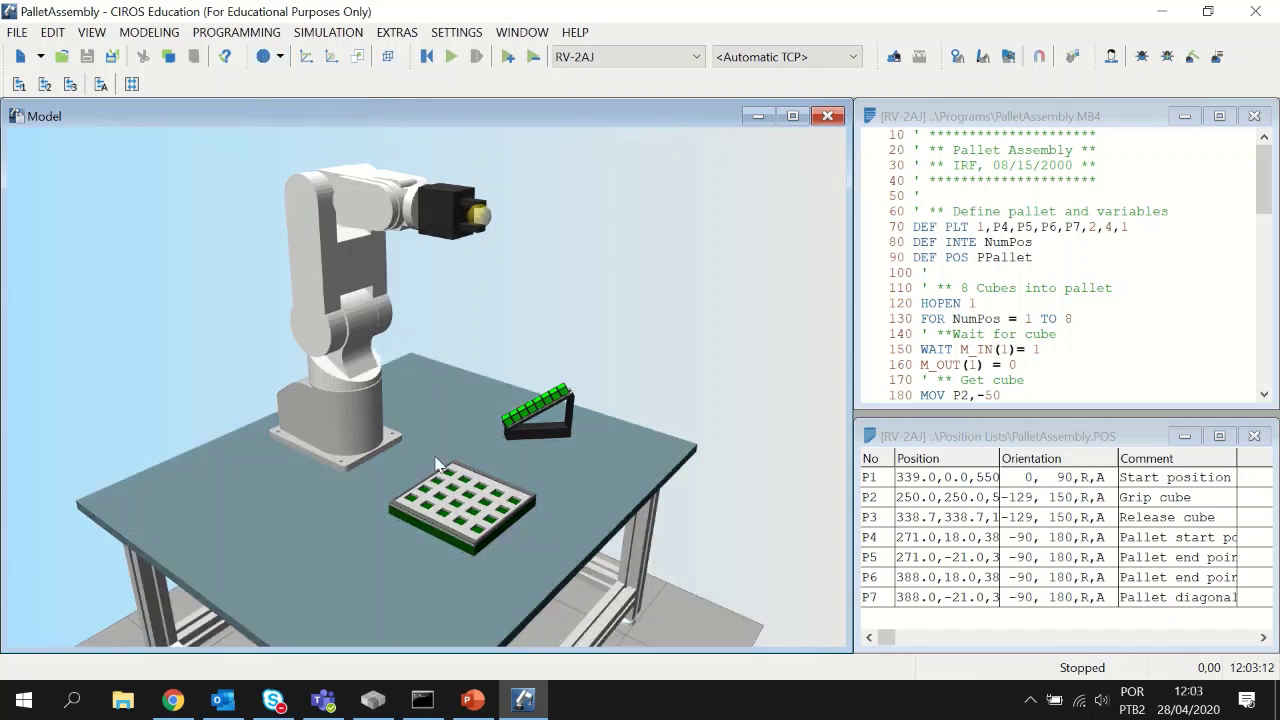
middle_click_drag(431, 463, 442, 432)
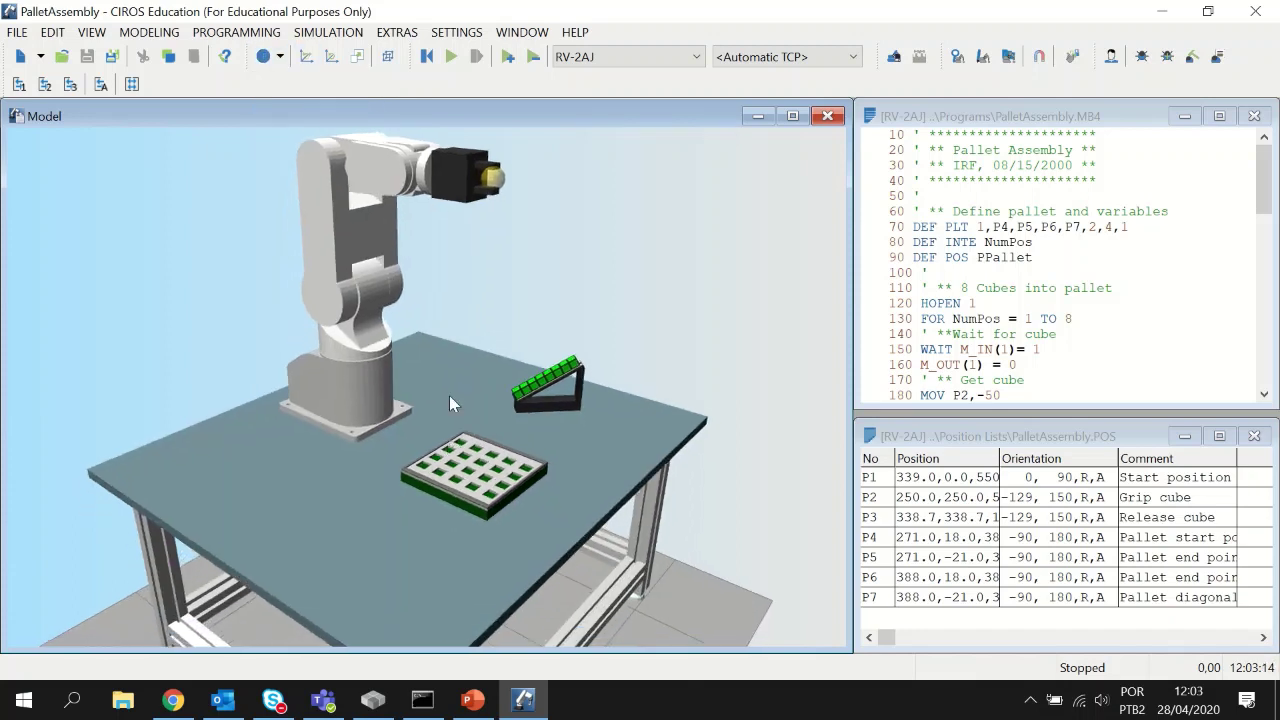
middle_click_drag(445, 321, 462, 398)
middle_click_drag(477, 442, 528, 415)
Set the model's rendering to Wireframe and examine the robot's edges from different angles.
left_click(280, 58)
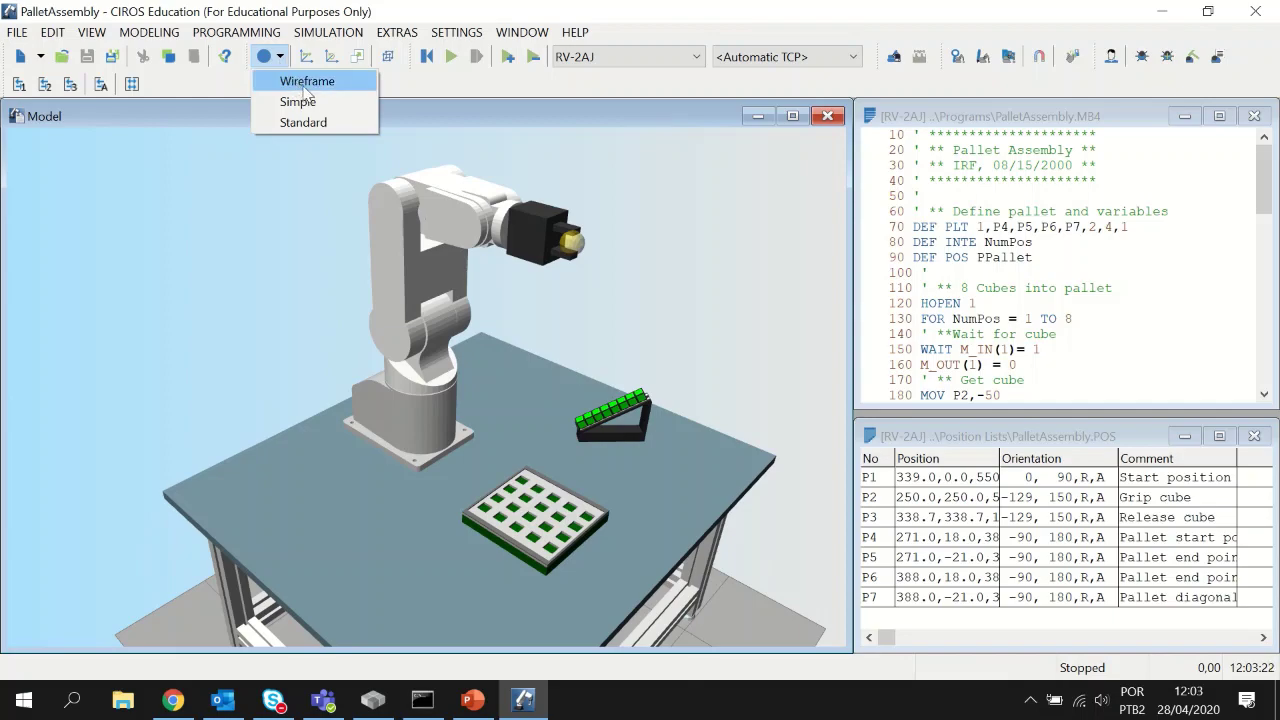
left_click(306, 81)
left_click_drag(498, 439, 590, 392, "shift")
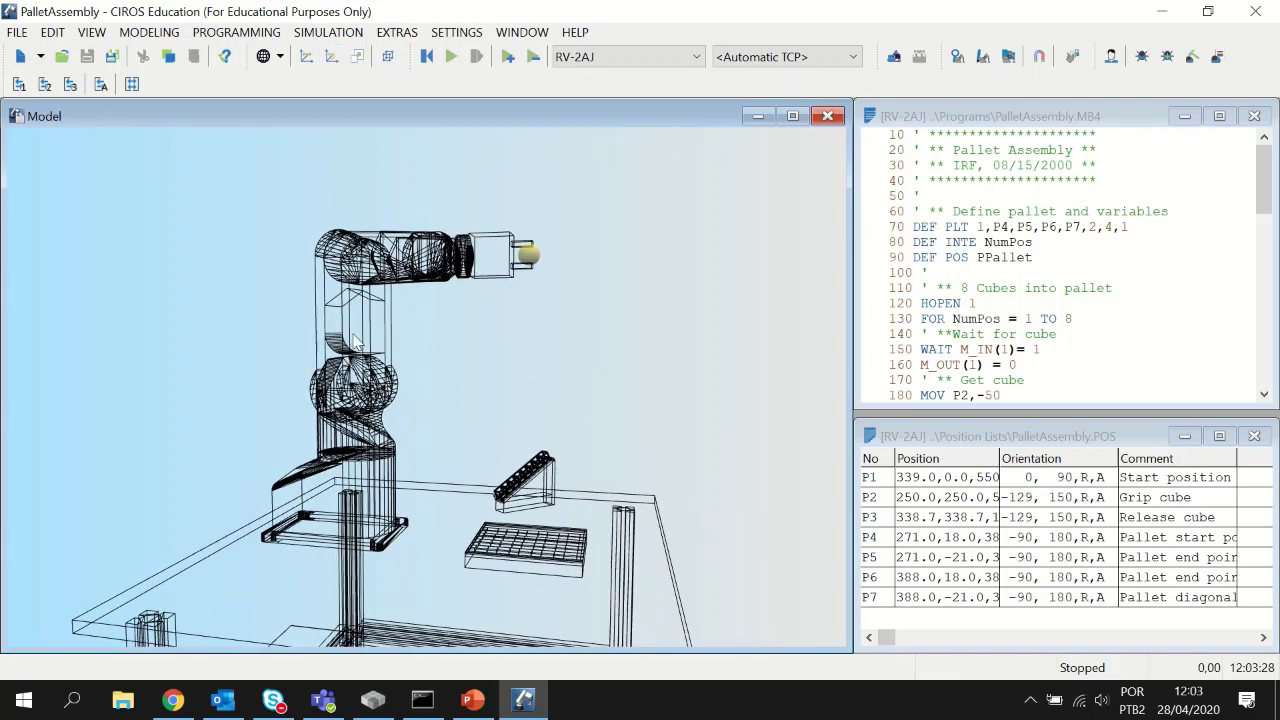
left_click_drag(494, 421, 335, 419, "ctrl")
left_click_drag(542, 451, 585, 515, "ctrl")
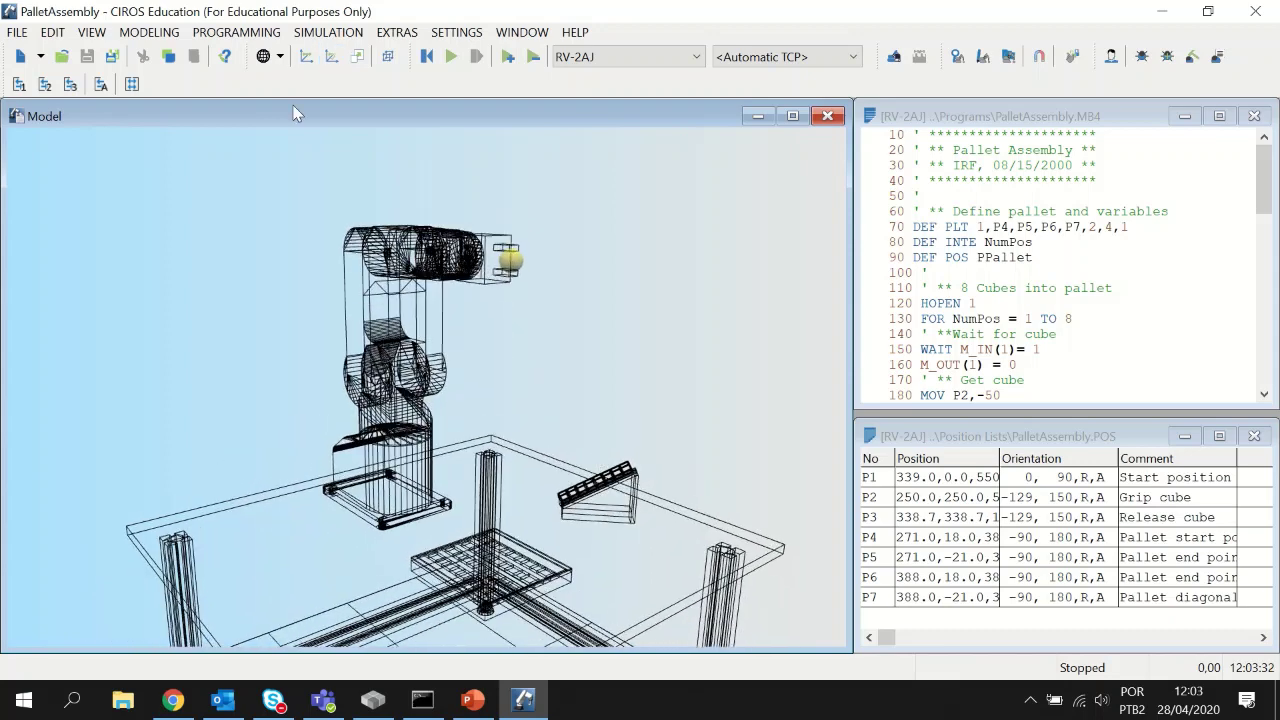
Set the model's rendering to Standard and reframe the view to show the whole robot table with pallet and cube feeder.
left_click(279, 57)
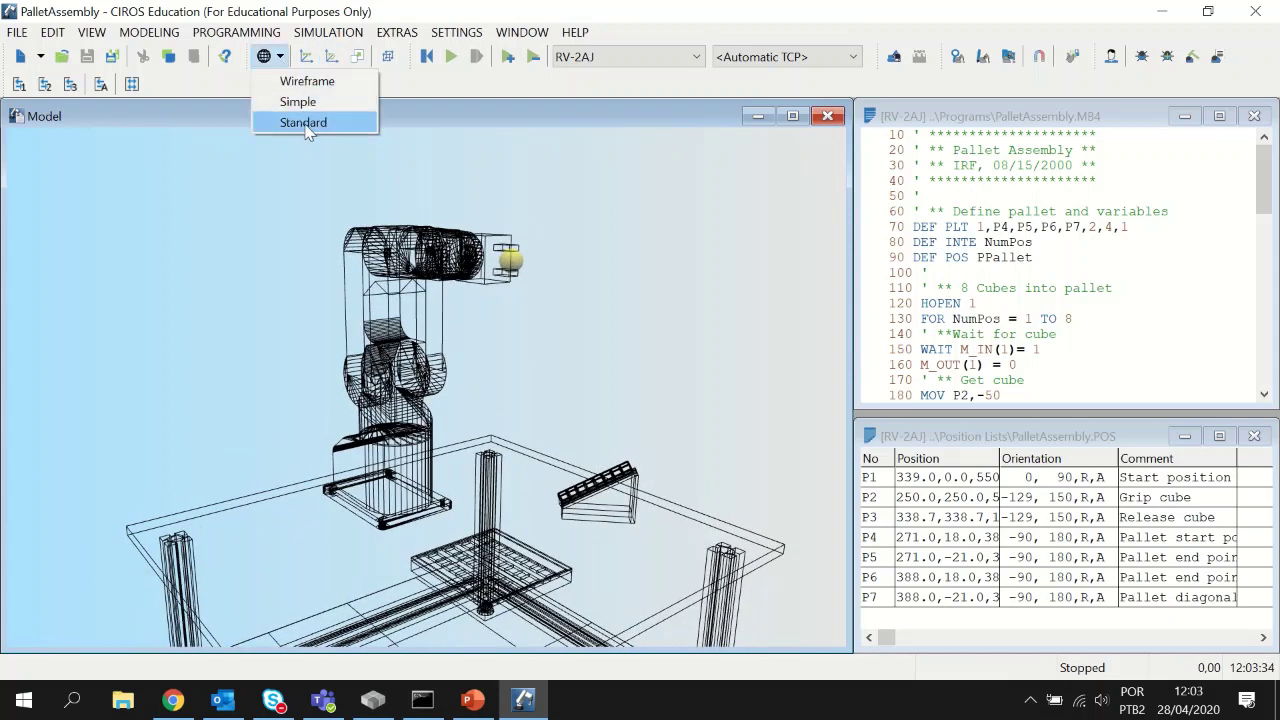
left_click(307, 127)
left_click_drag(429, 407, 466, 423, "ctrl")
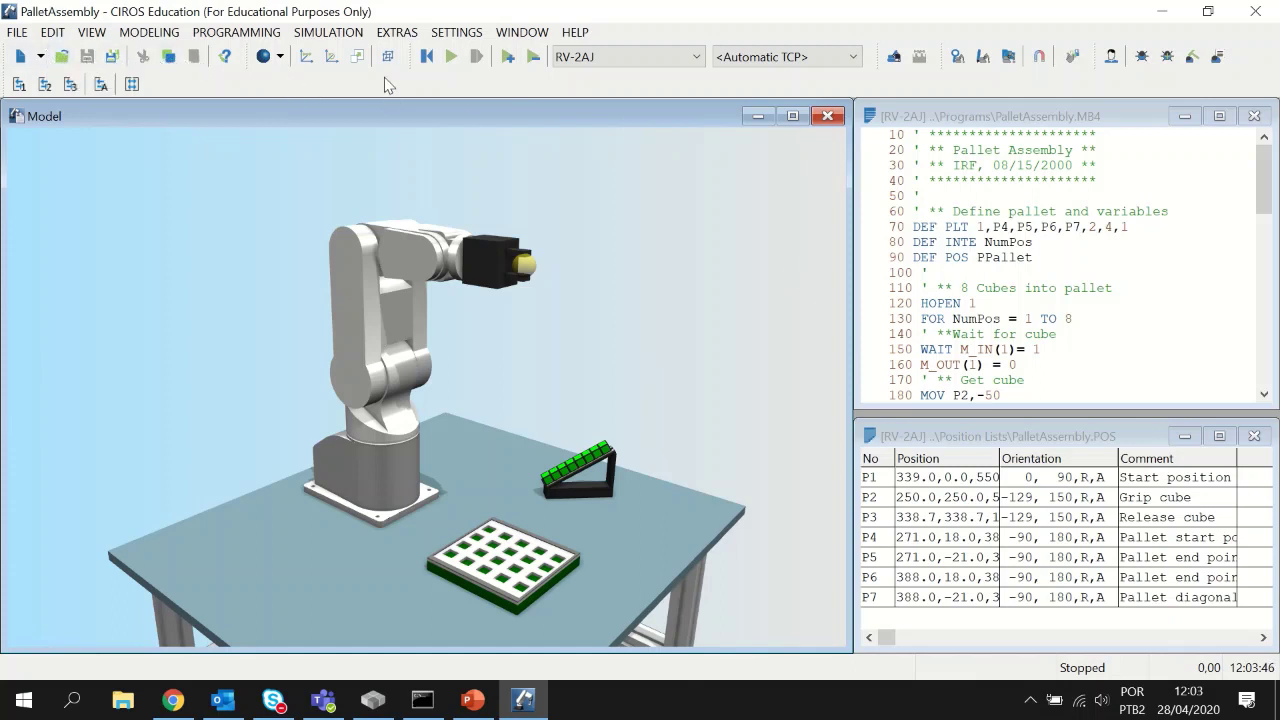
left_click_drag(656, 345, 586, 350, "shift")
scroll(596, 362, "down", 2)
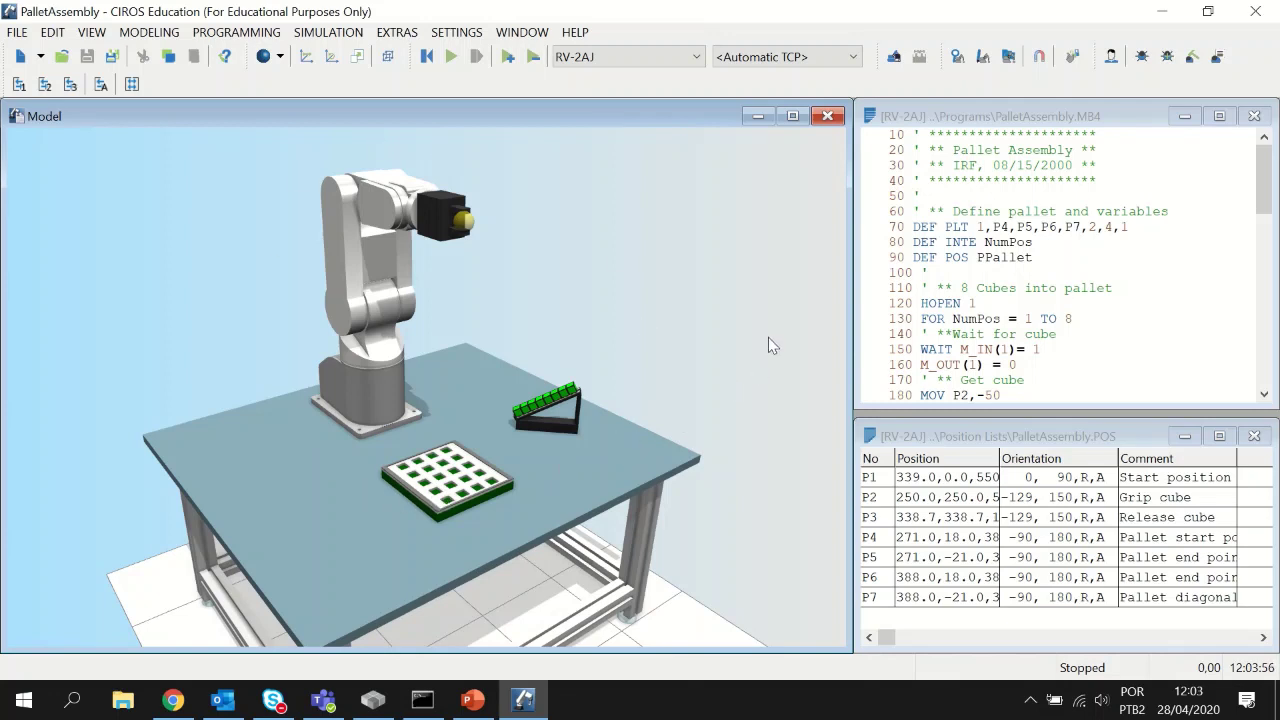
Open Project Management and display the project assignment and configuration of the RV-2AJ controller.
left_click(895, 62)
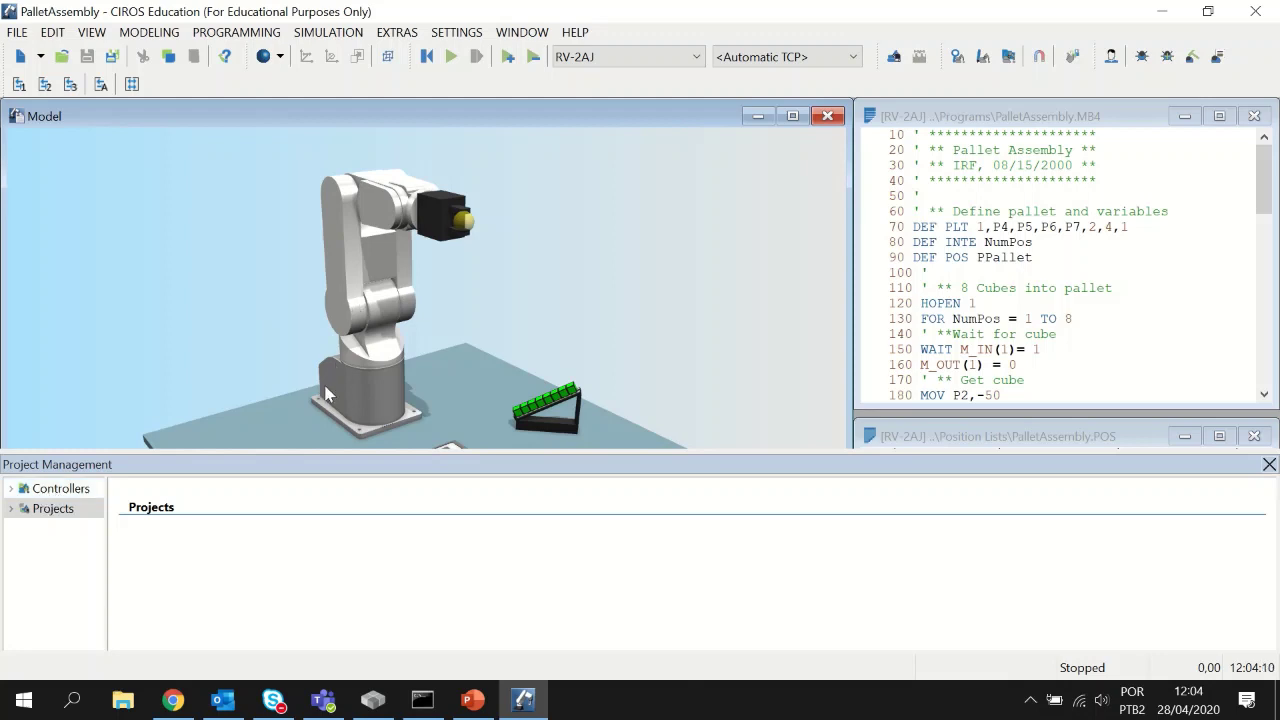
left_click(12, 489)
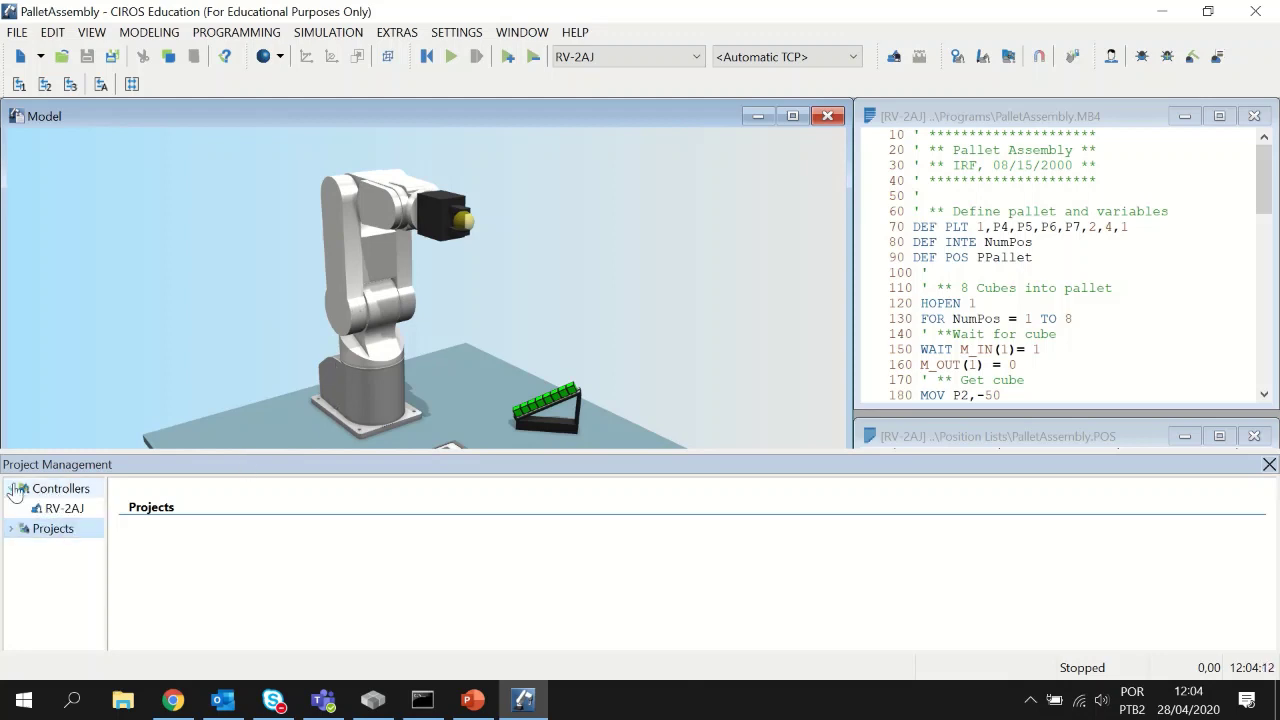
left_click(66, 511)
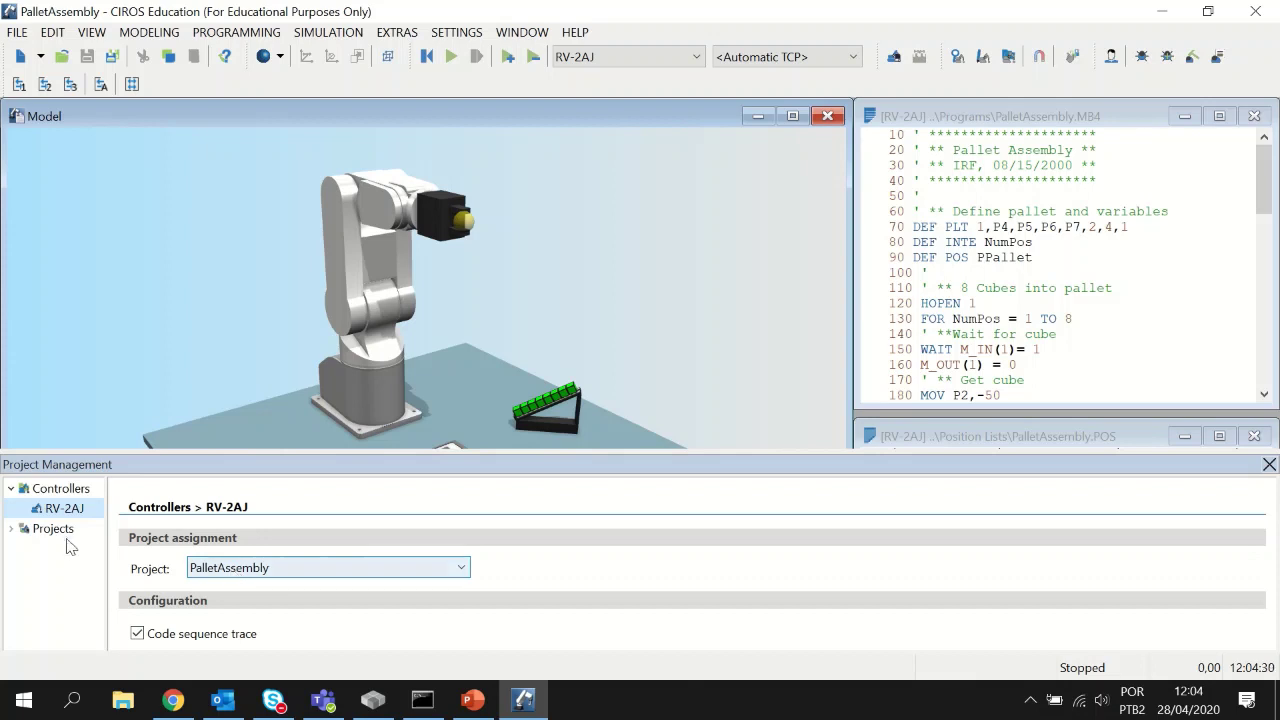
Expand the PalletAssembly project, check its general information and display its list of files.
left_click(13, 530)
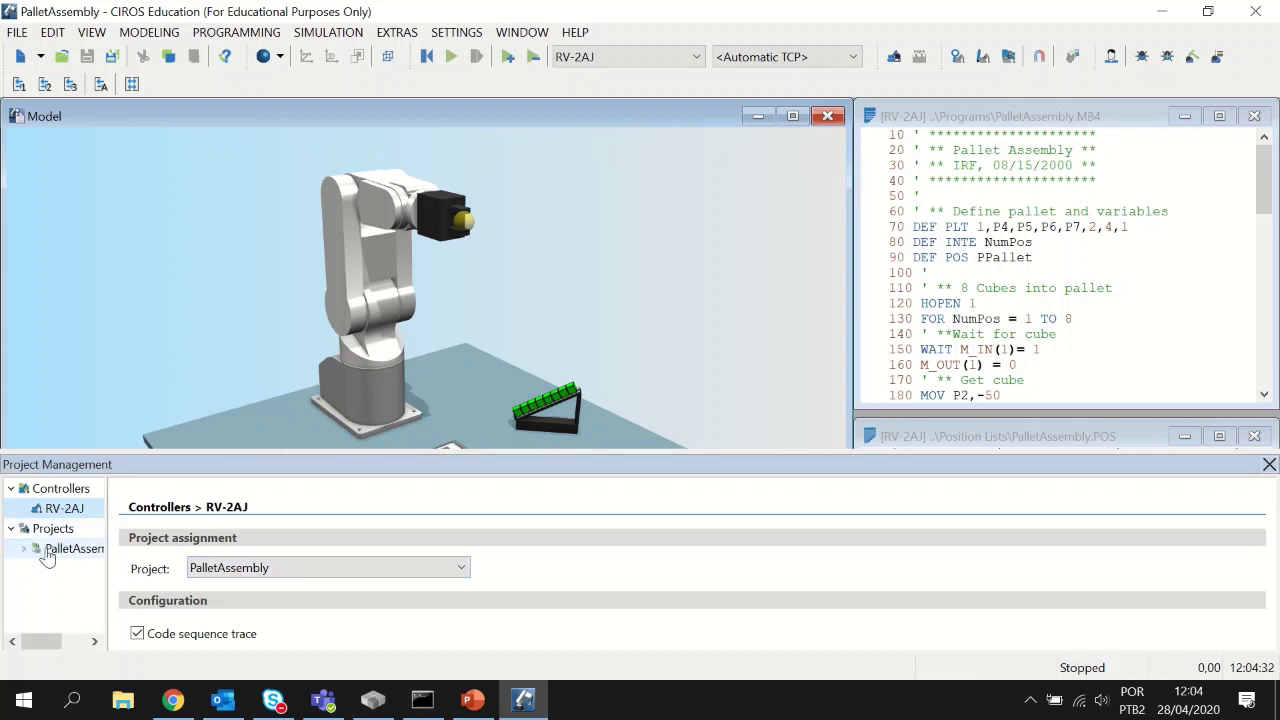
left_click(45, 549)
left_click(23, 549)
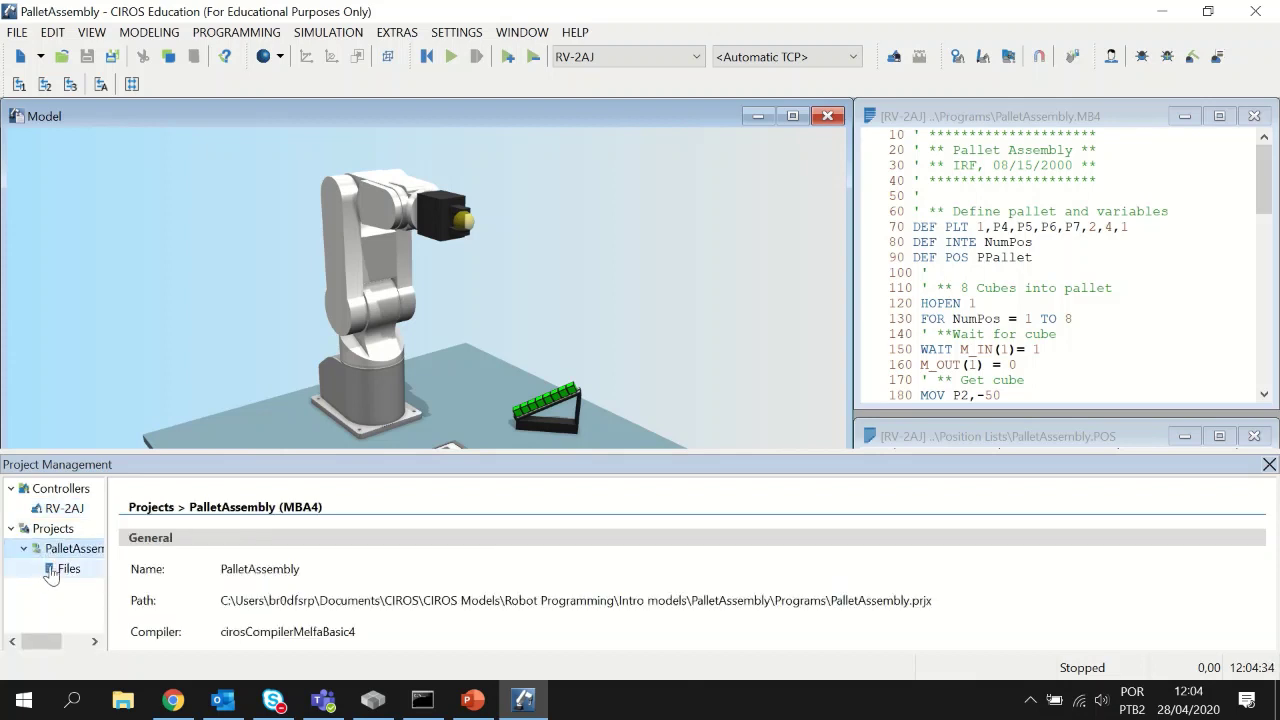
left_click(57, 568)
scroll(340, 622, "down", 1)
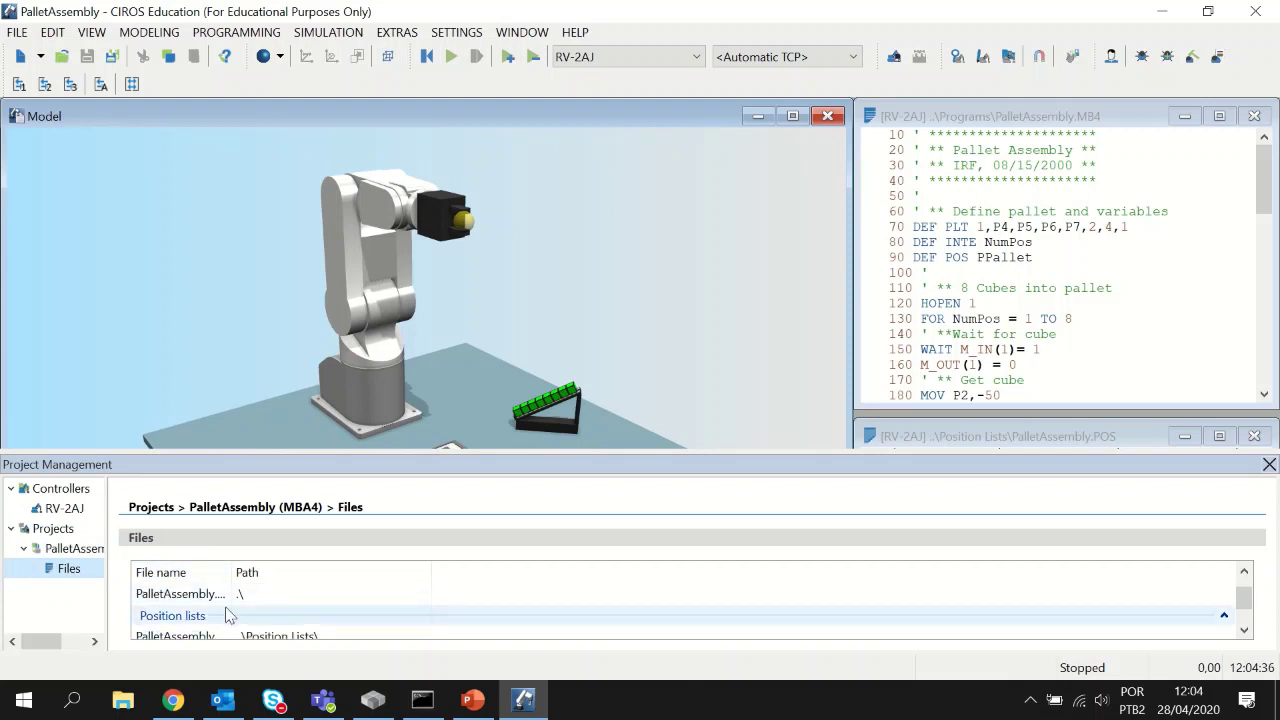
Enlarge the Project Management area and widen the File name column to show the full names of the project files.
left_click_drag(492, 456, 360, 440)
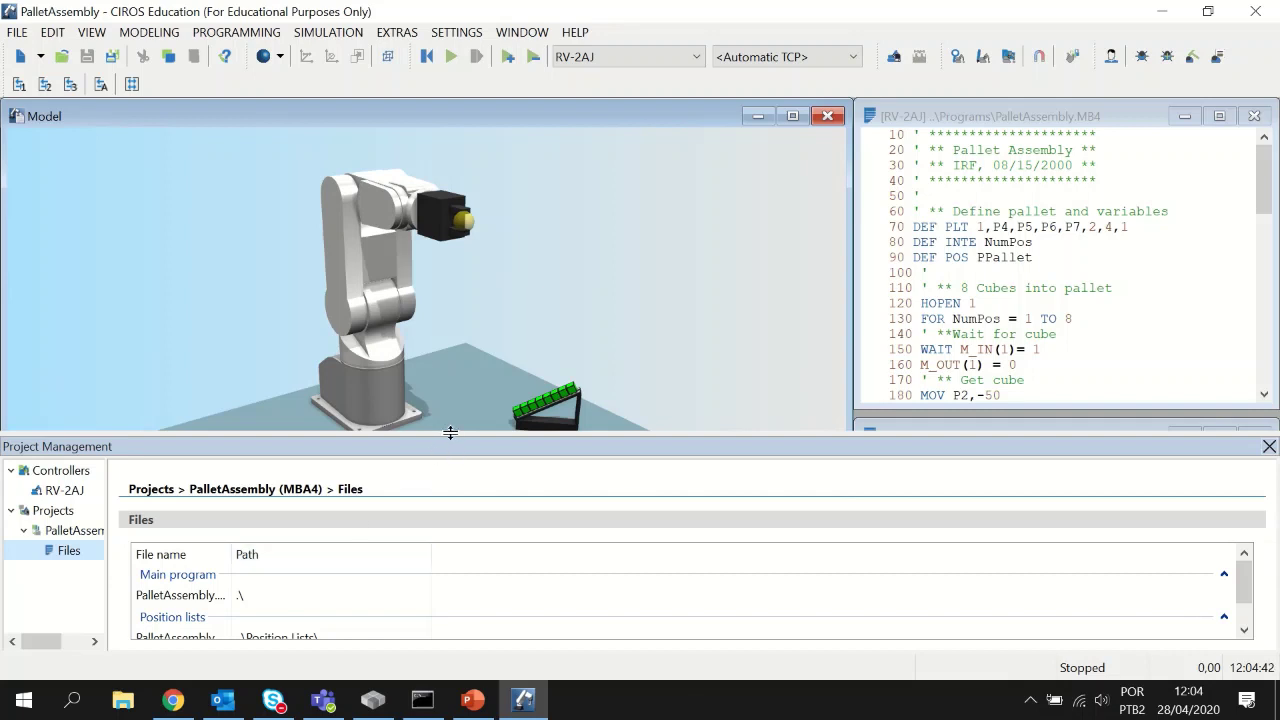
left_click_drag(449, 433, 414, 374)
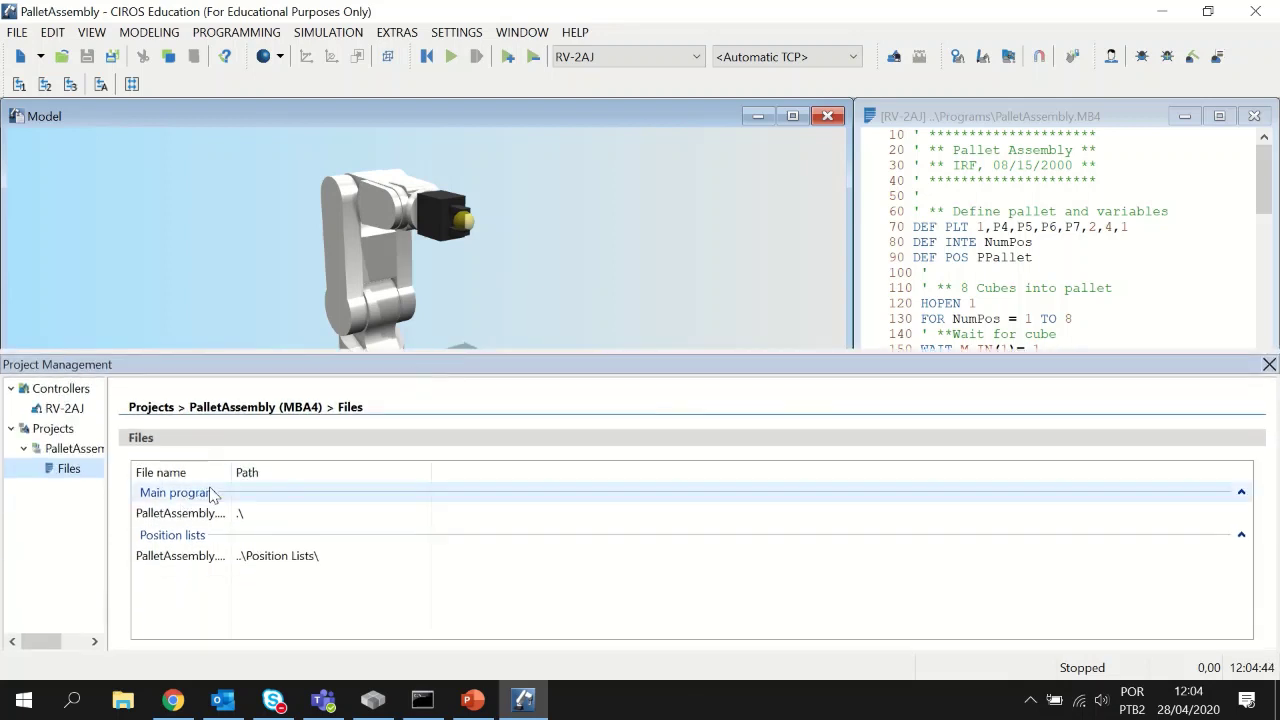
left_click_drag(229, 472, 306, 472)
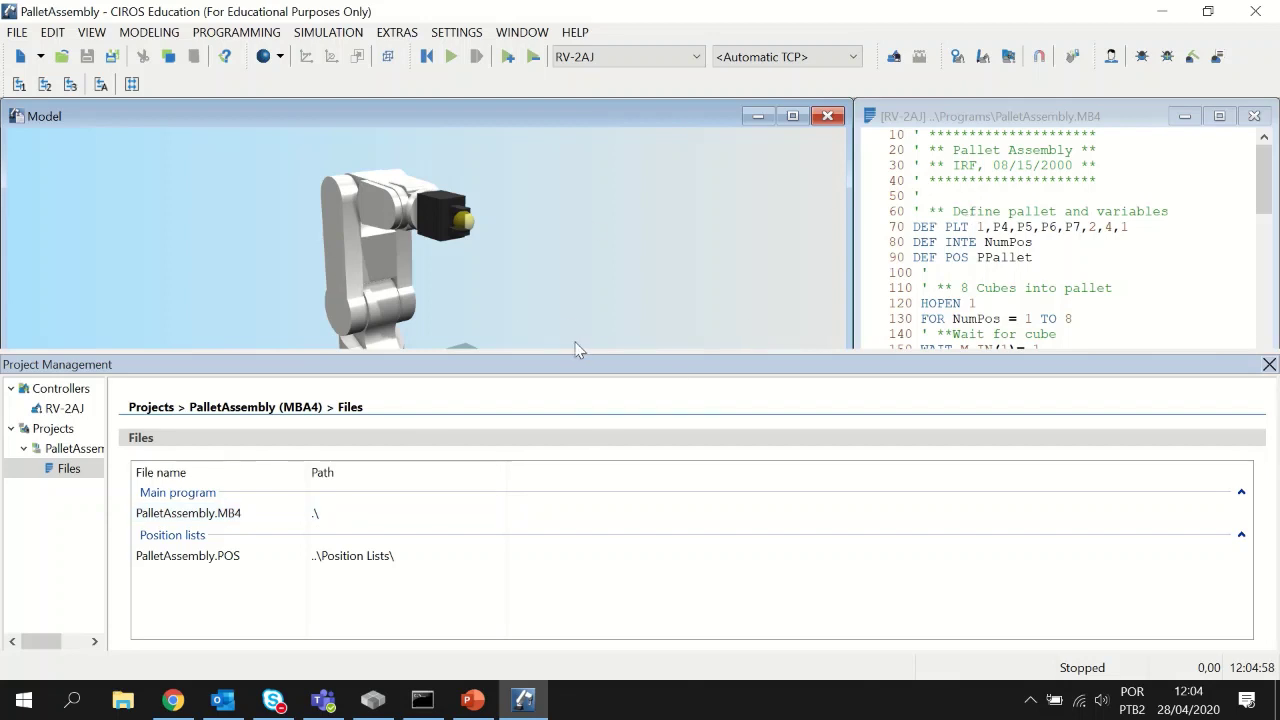
Uncover the open program and position list windows to compare them with the project's files, and bring back the full file list.
left_click_drag(585, 351, 586, 431)
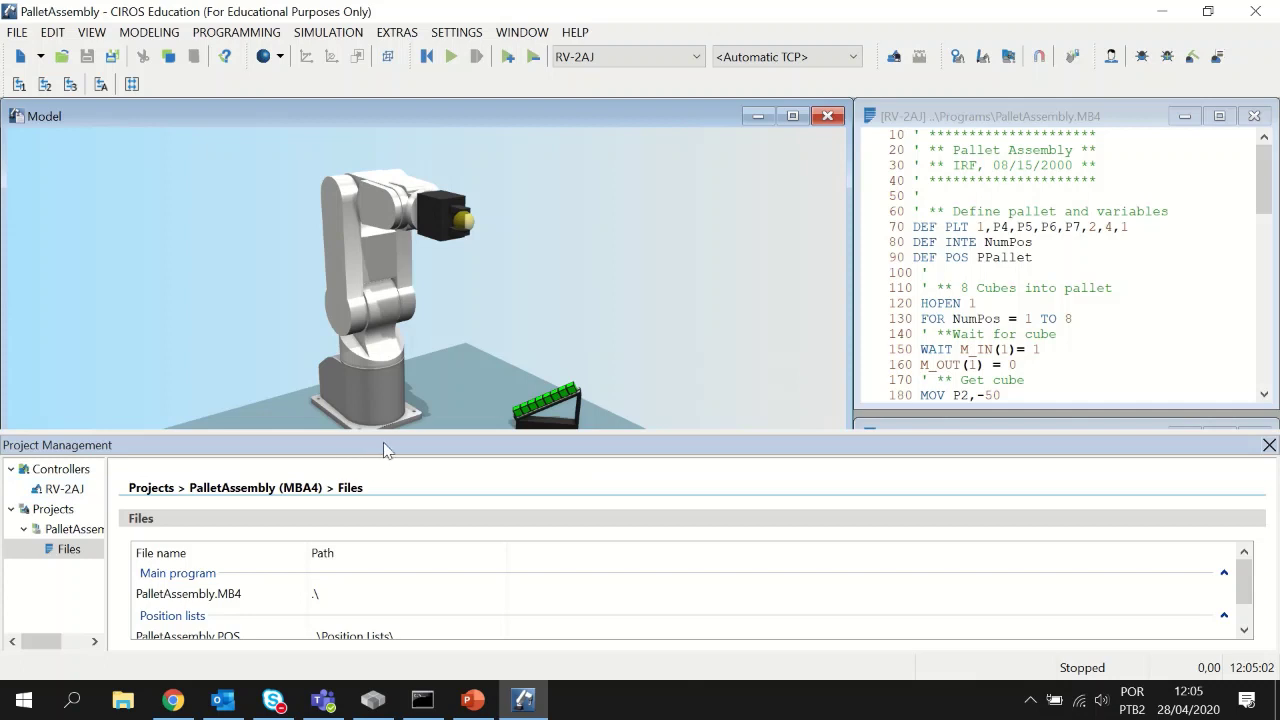
left_click_drag(391, 437, 502, 512)
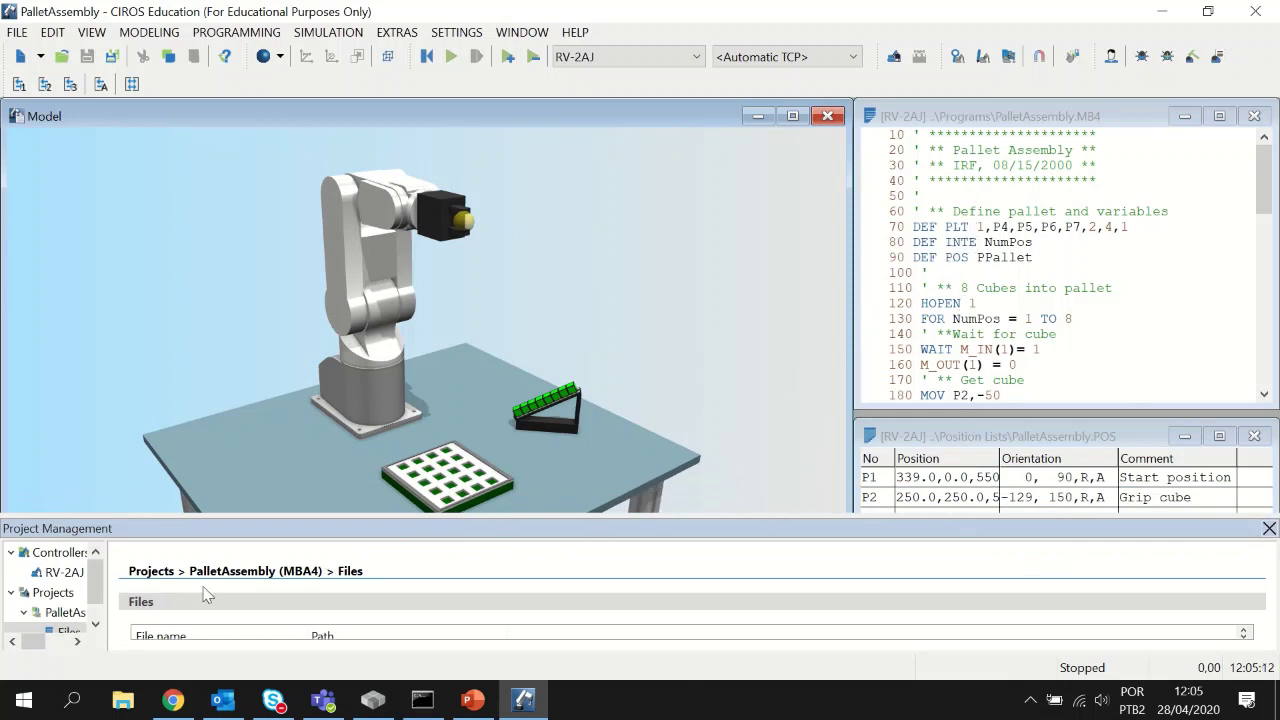
left_click_drag(386, 517, 415, 372)
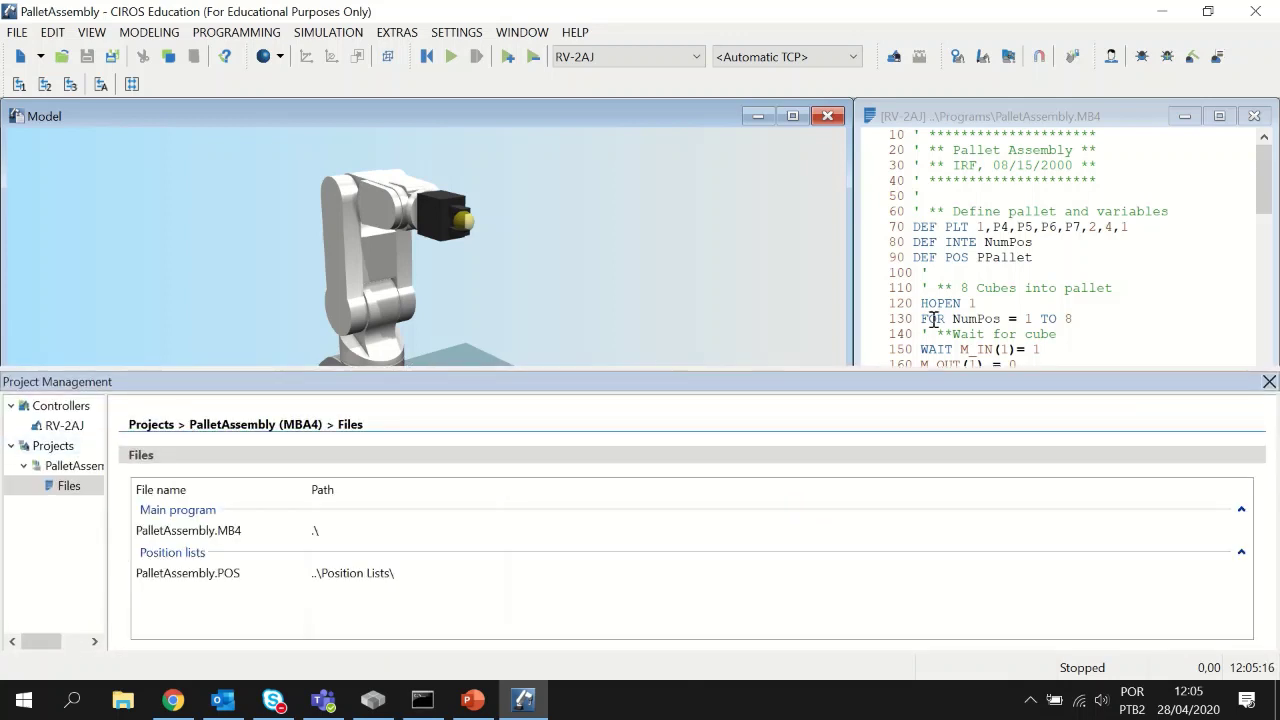
Return to the RV-2AJ controller's settings and reduce the height of the Project Management area to reveal more of the model.
left_click(72, 426)
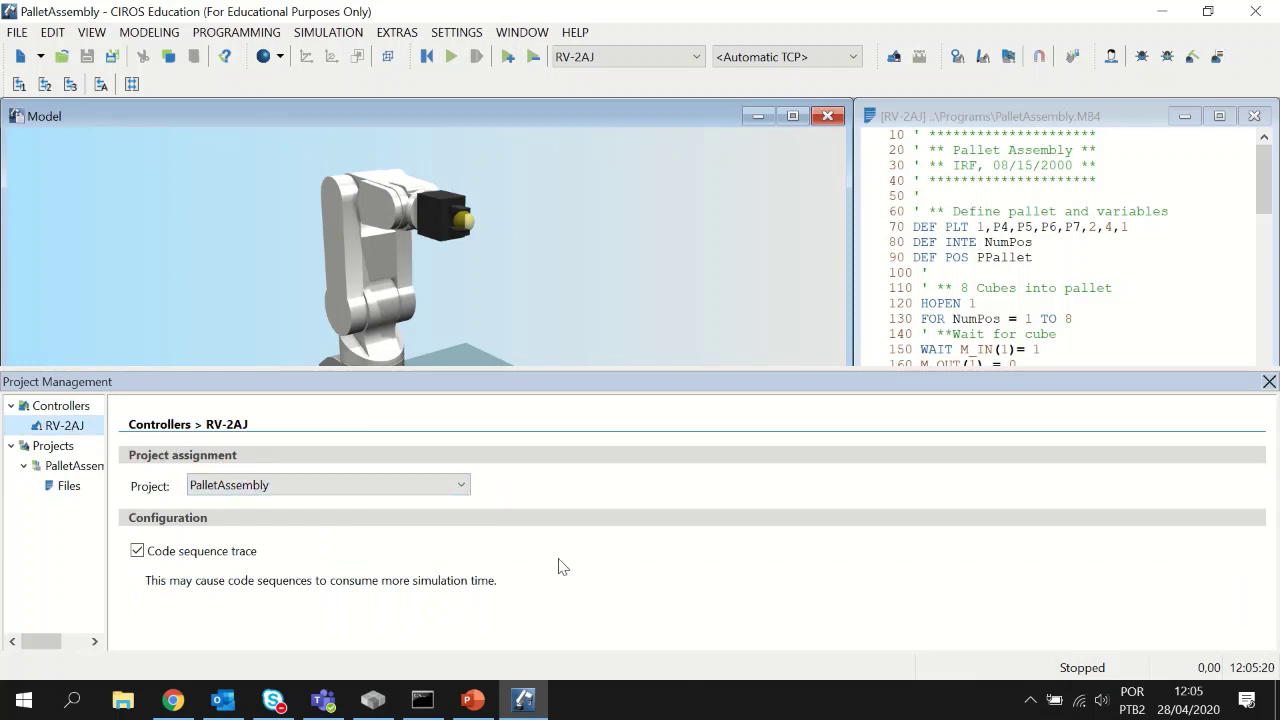
left_click_drag(576, 369, 562, 479)
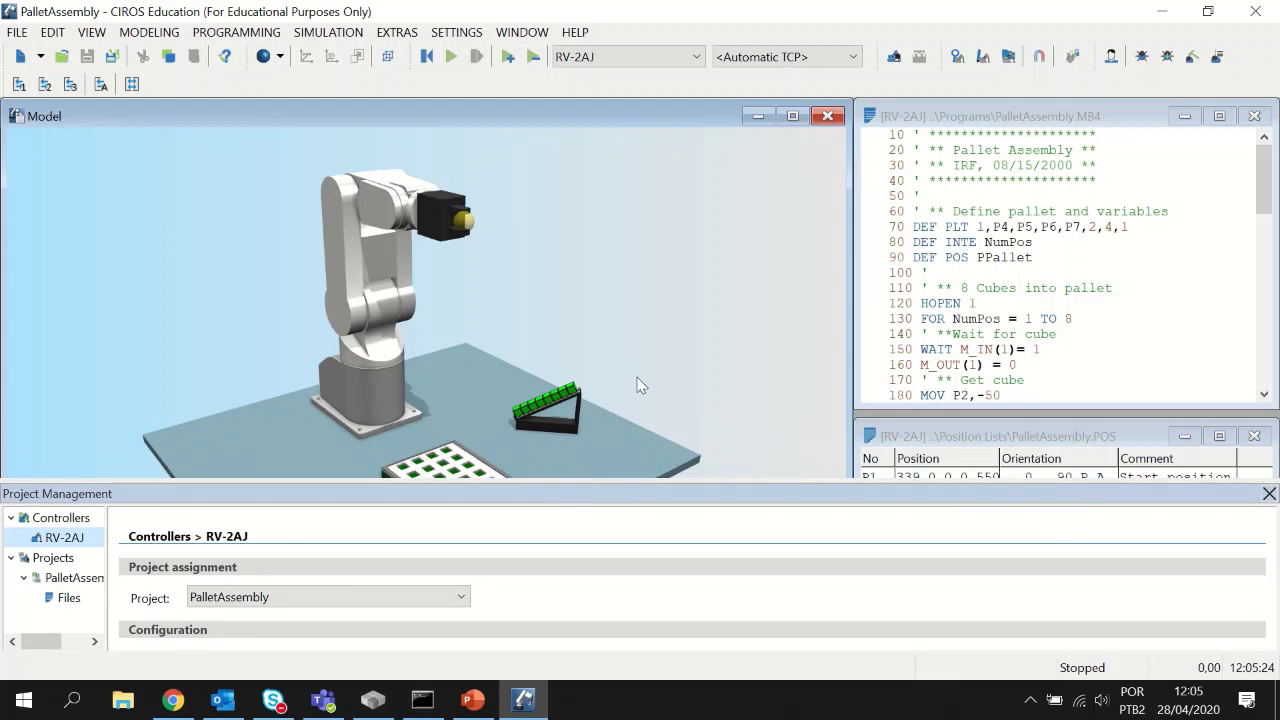